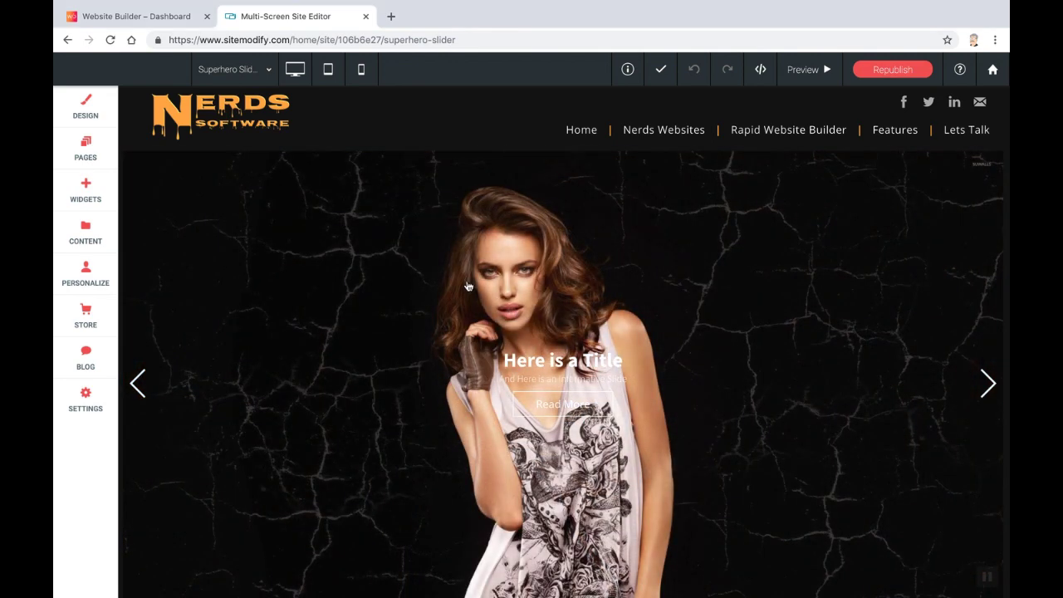
Open the Superhero Slider's content settings and review its transition, loop, pagination, autoplay and slide list options
{"action": "left_click", "coordinate": [462, 296]}
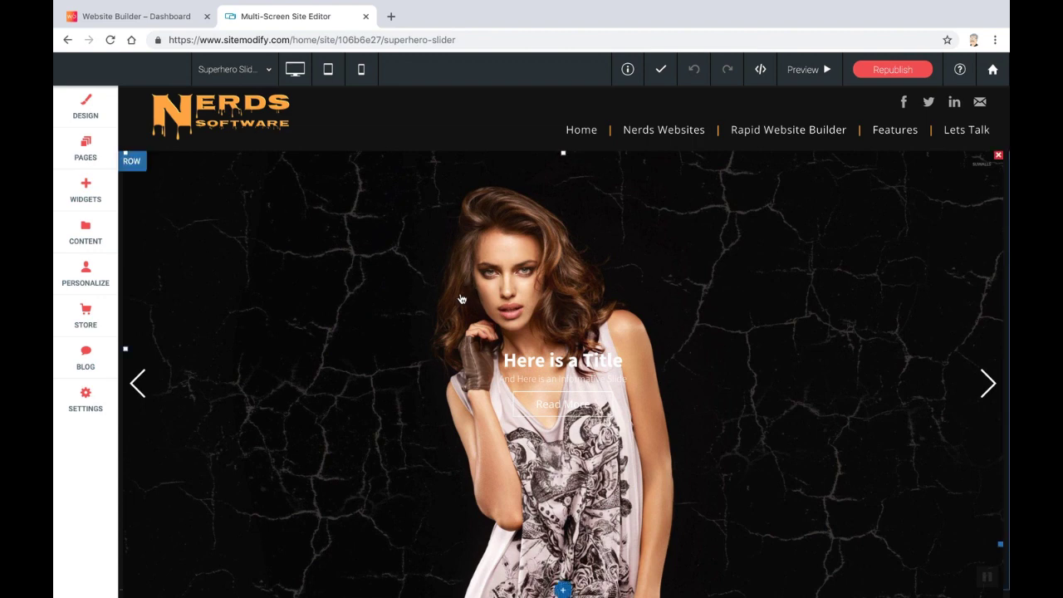
{"action": "scroll", "coordinate": [221, 327], "scroll_direction": "down", "scroll_amount": 3}
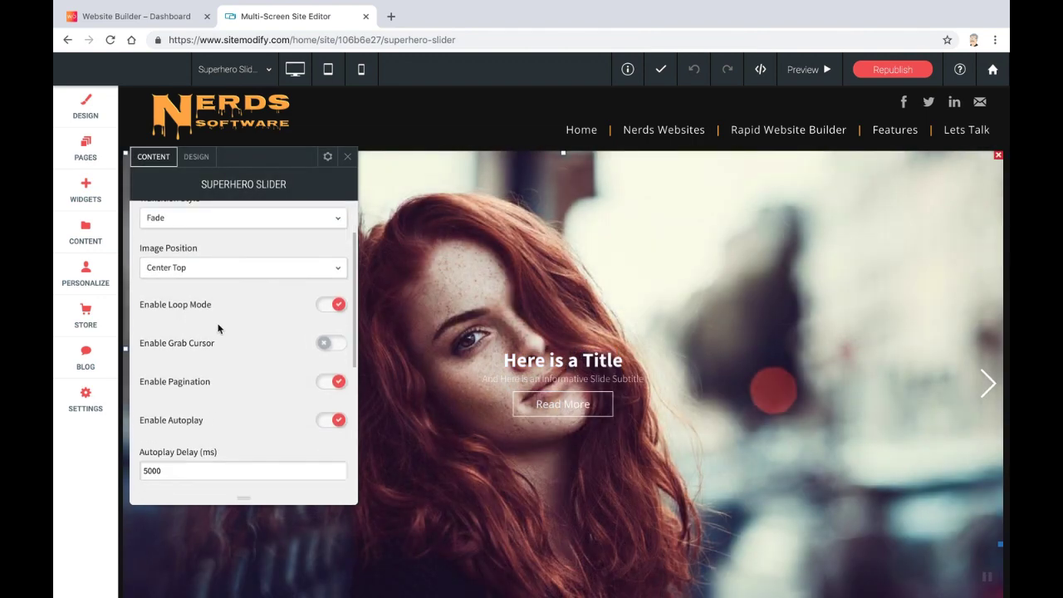
{"action": "scroll", "coordinate": [233, 321], "scroll_direction": "down", "scroll_amount": 1}
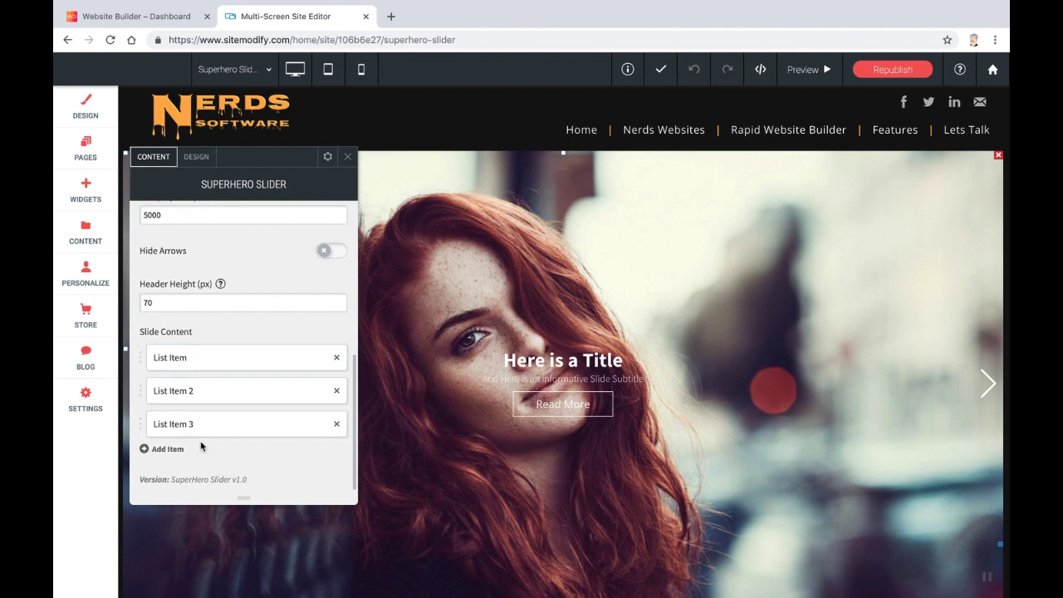
{"action": "scroll", "coordinate": [238, 360], "scroll_direction": "up", "scroll_amount": 1}
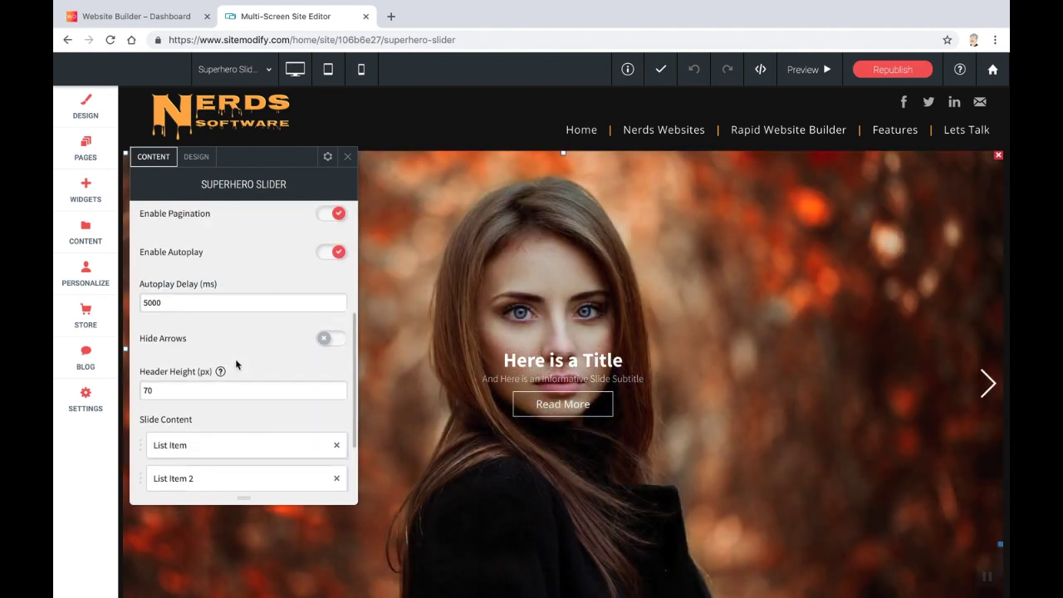
{"action": "scroll", "coordinate": [236, 364], "scroll_direction": "up", "scroll_amount": 2}
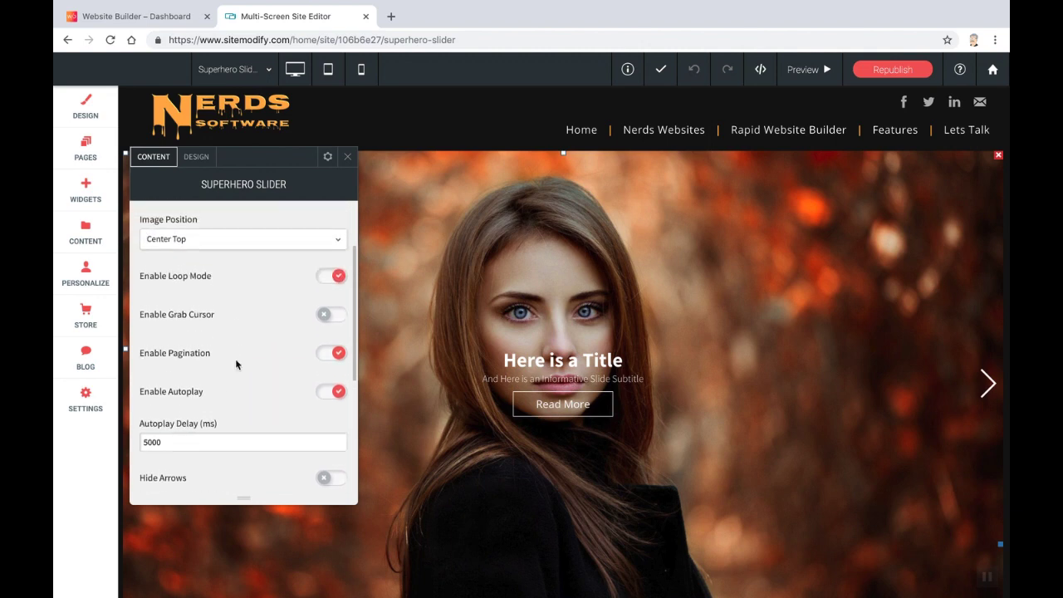
{"action": "scroll", "coordinate": [236, 364], "scroll_direction": "up", "scroll_amount": 1}
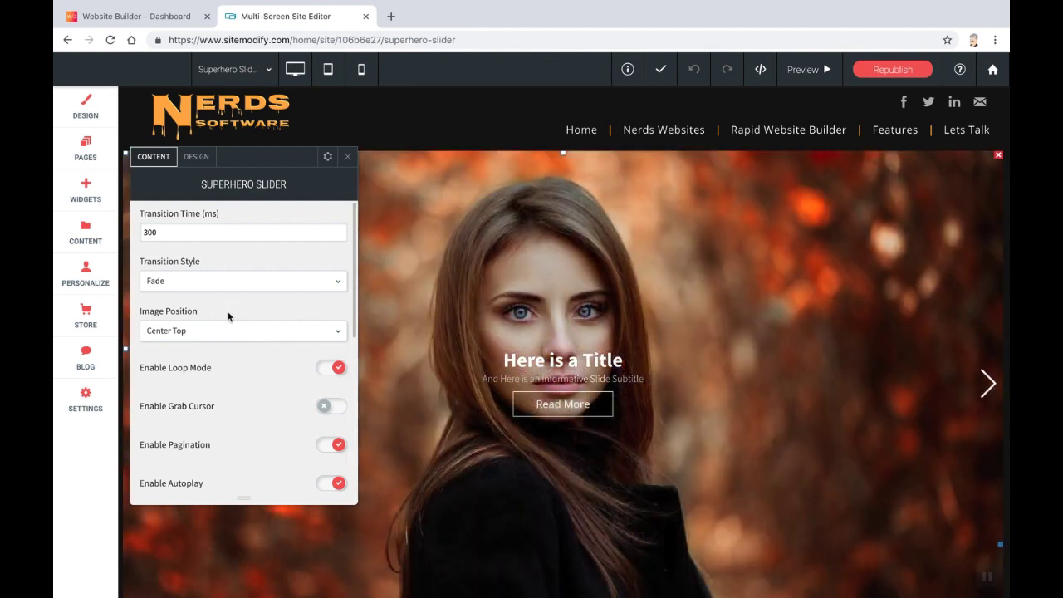
{"action": "scroll", "coordinate": [234, 324], "scroll_direction": "down", "scroll_amount": 8}
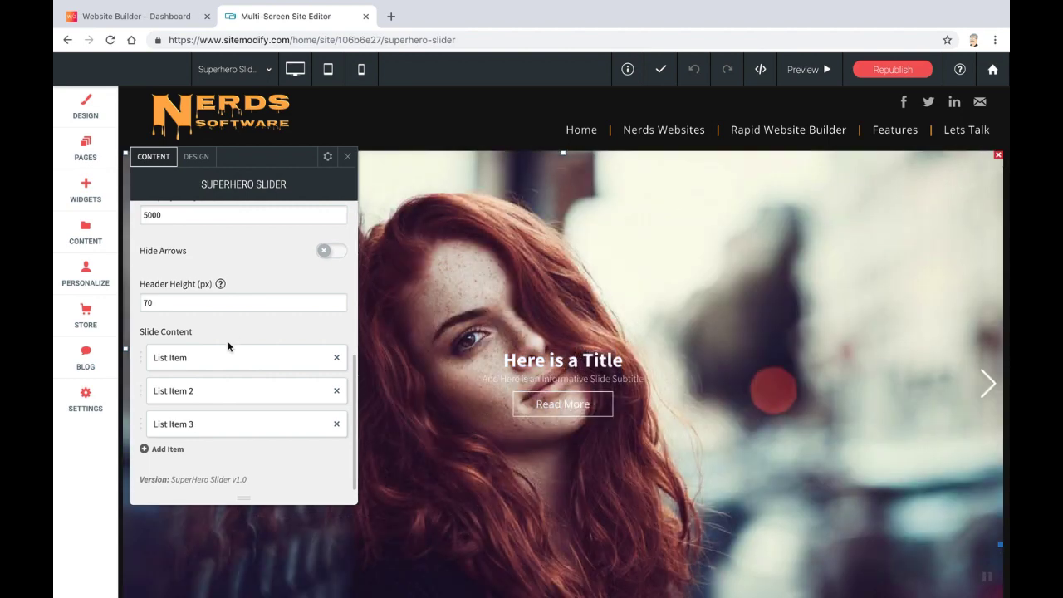
Inspect the slide items' image, title, button and link options, and close the Superhero Slider settings
{"action": "left_click", "coordinate": [194, 395]}
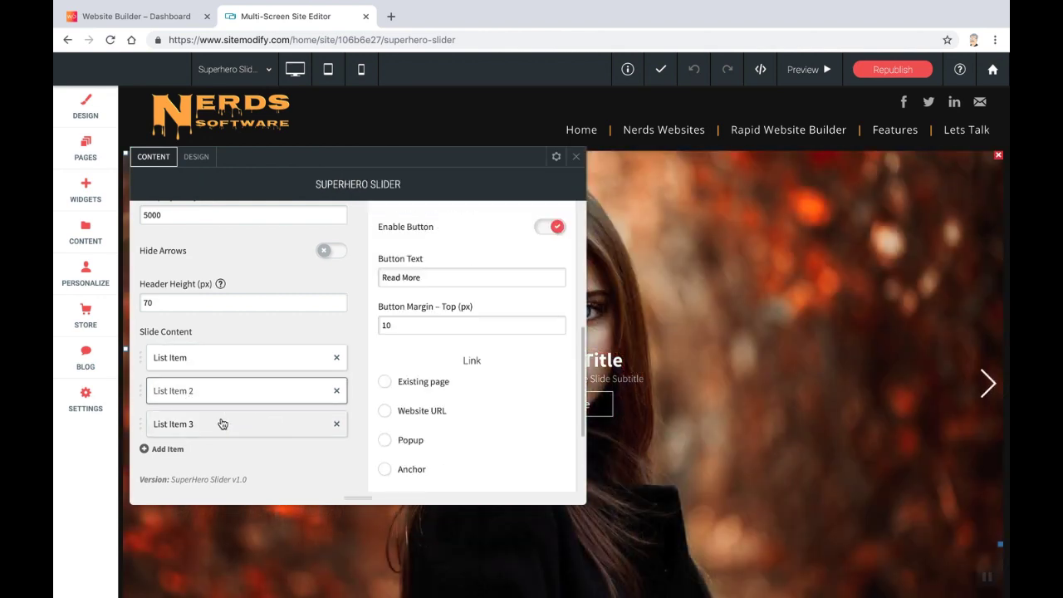
{"action": "scroll", "coordinate": [363, 379], "scroll_direction": "up", "scroll_amount": 5}
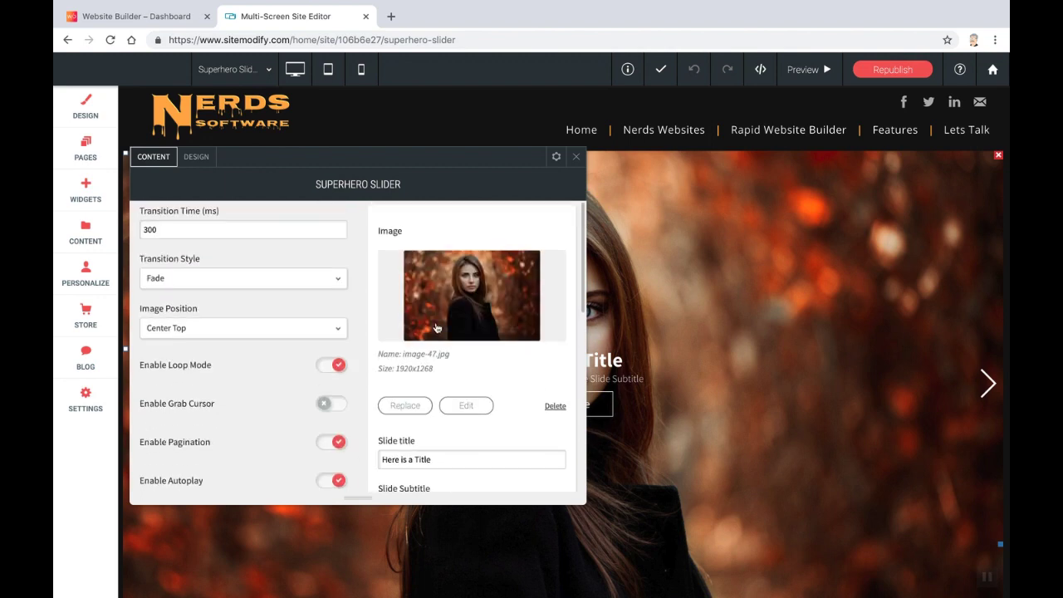
{"action": "scroll", "coordinate": [436, 329], "scroll_direction": "down", "scroll_amount": 1}
{"action": "scroll", "coordinate": [290, 408], "scroll_direction": "down", "scroll_amount": 10}
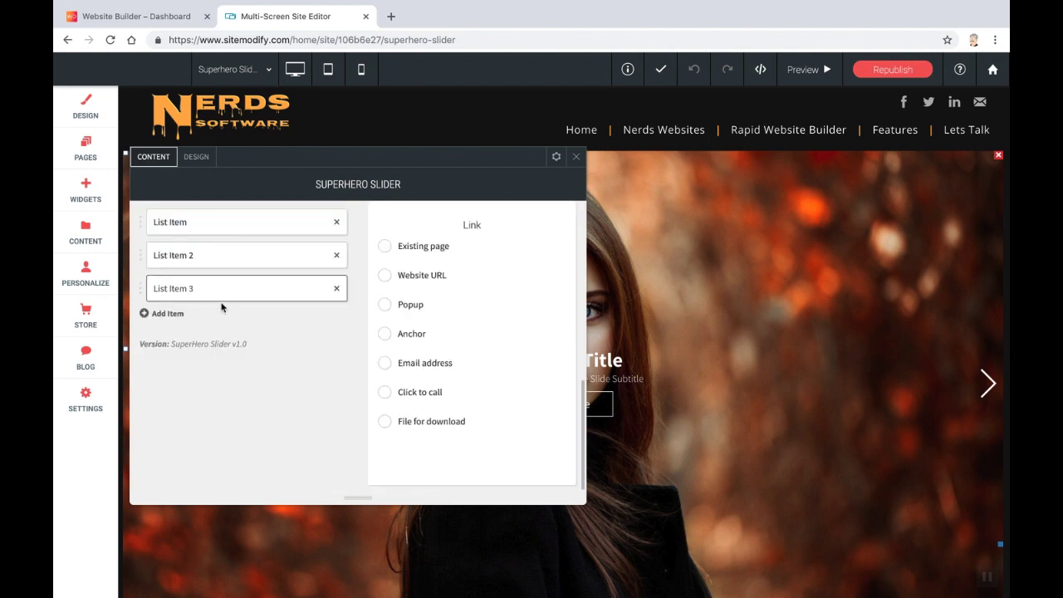
{"action": "scroll", "coordinate": [221, 307], "scroll_direction": "up", "scroll_amount": 3}
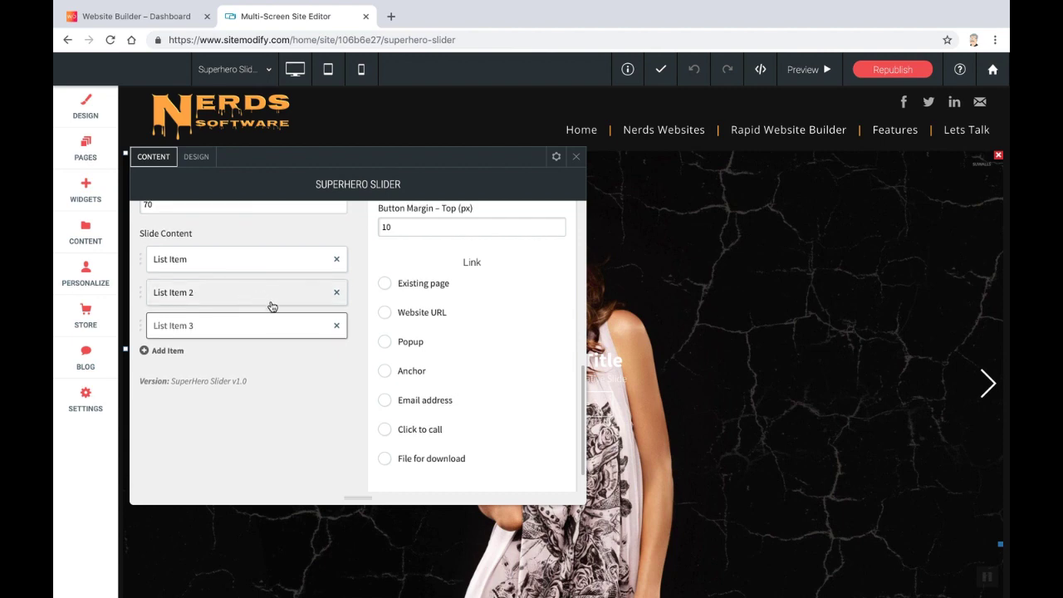
{"action": "scroll", "coordinate": [272, 309], "scroll_direction": "down", "scroll_amount": 1}
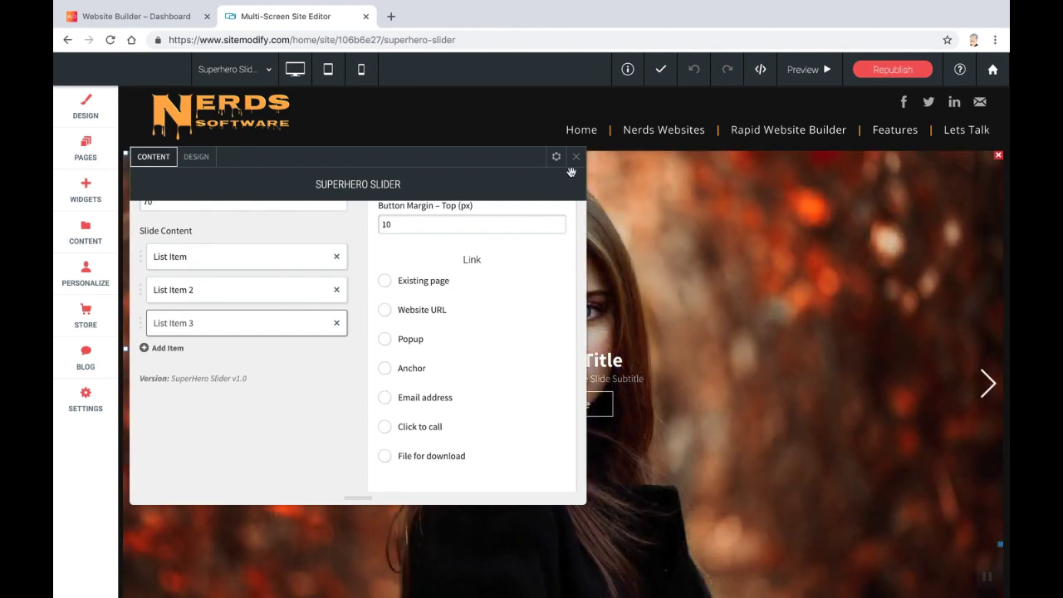
{"action": "left_click", "coordinate": [577, 158]}
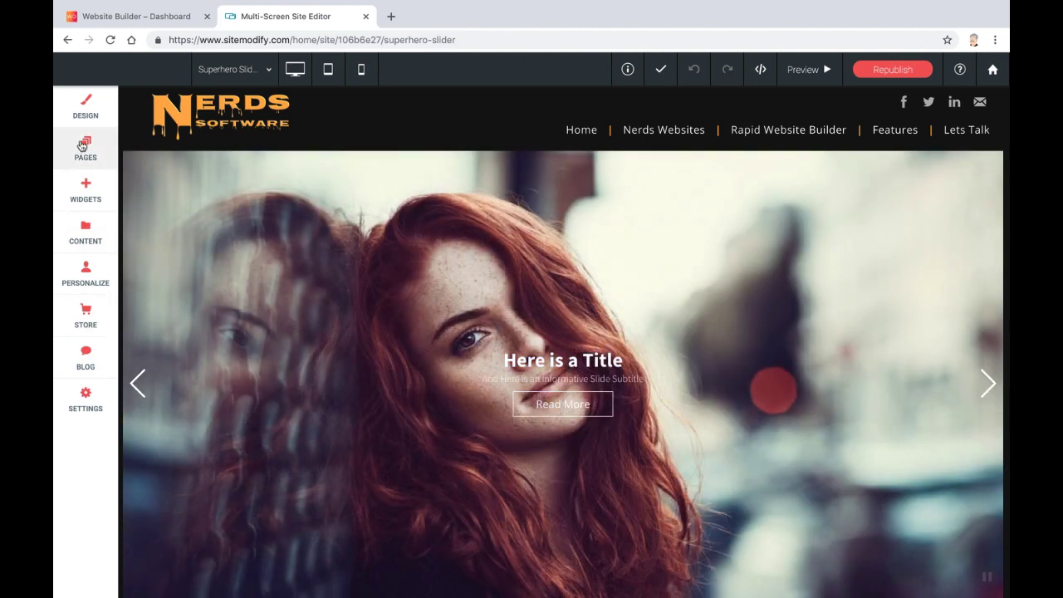
Duplicate the Superhero Slider page under the name Fullscreen Slider and close the pages list
{"action": "left_click", "coordinate": [87, 148]}
{"action": "scroll", "coordinate": [189, 274], "scroll_direction": "down", "scroll_amount": 3}
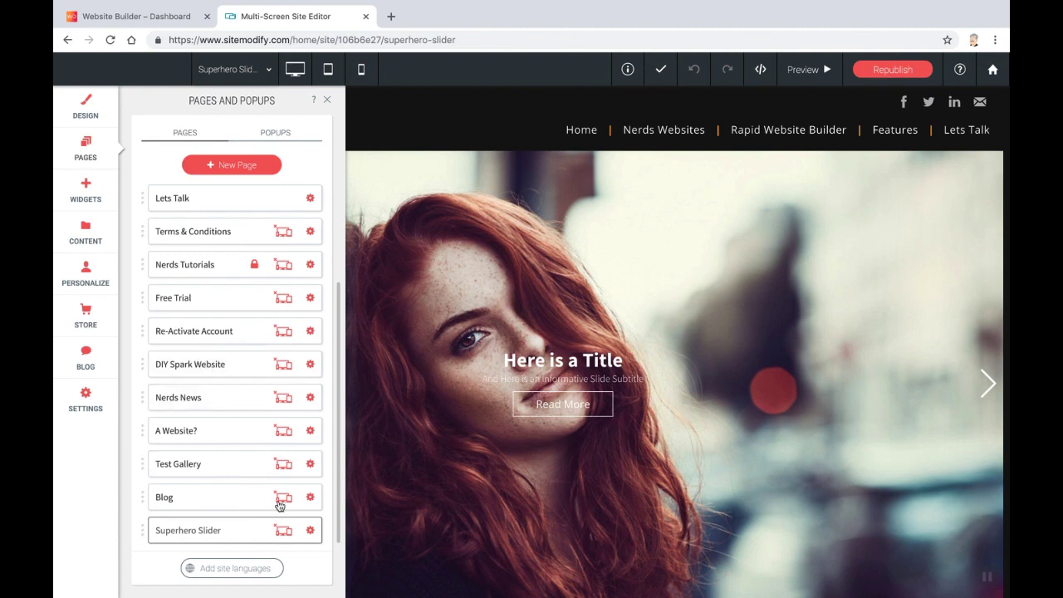
{"action": "left_click", "coordinate": [311, 533]}
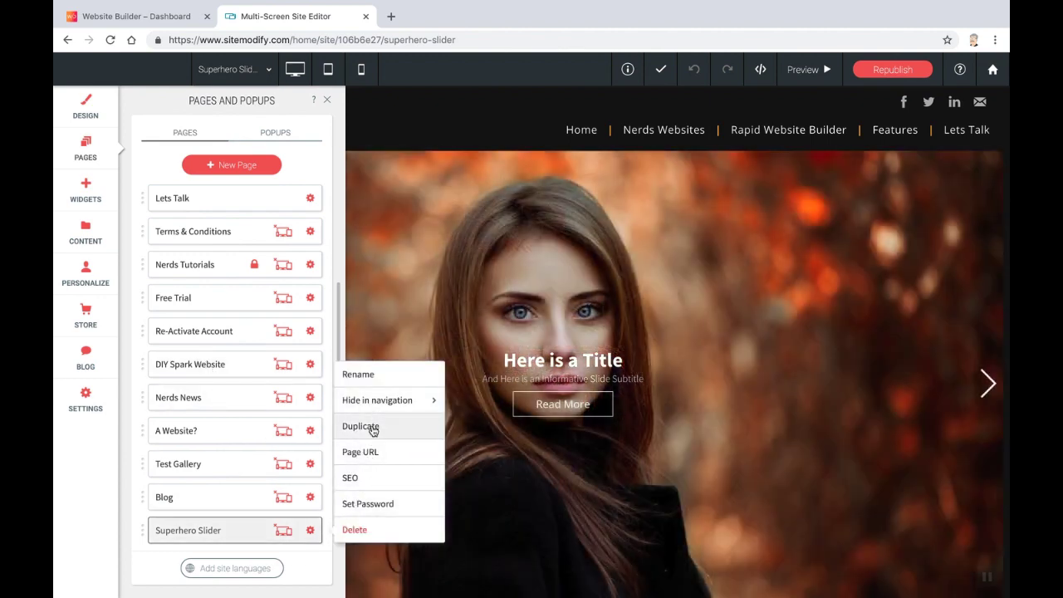
{"action": "left_click", "coordinate": [373, 427]}
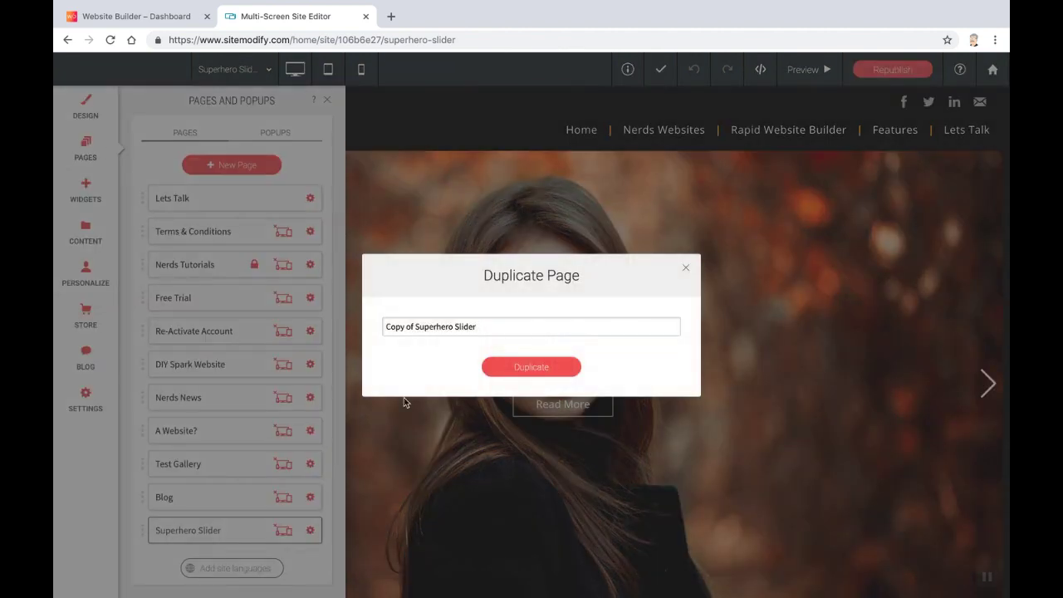
{"action": "left_click_drag", "start_coordinate": [452, 326], "coordinate": [349, 330]}
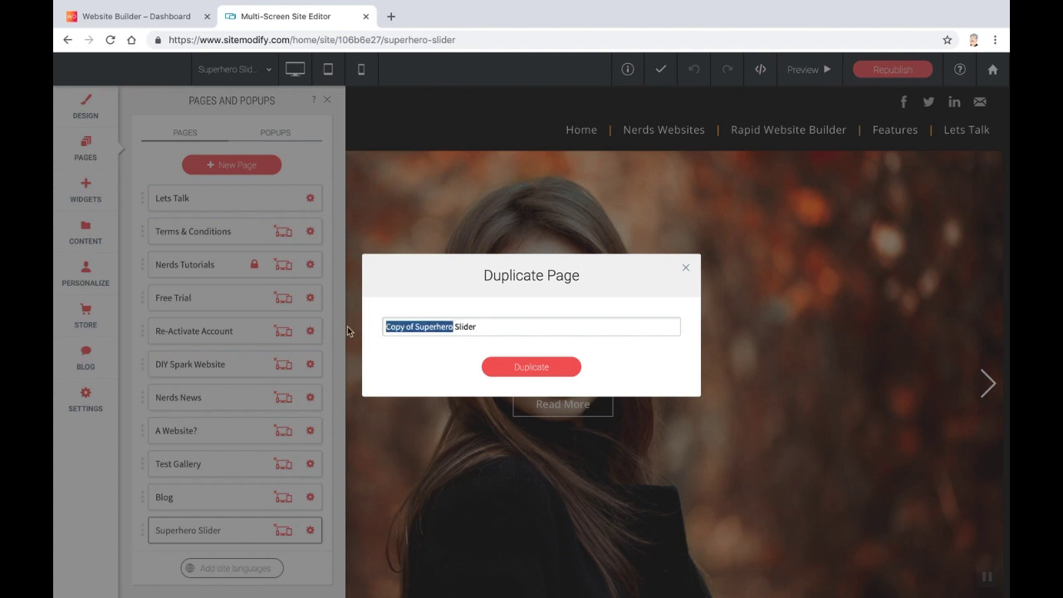
{"action": "type", "text": "Fullscr"}
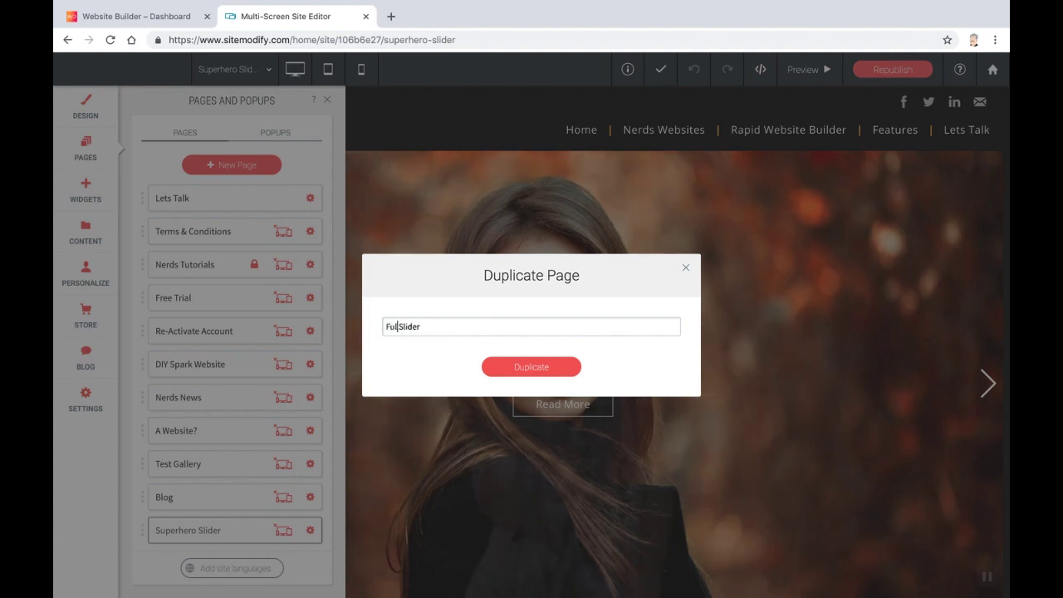
{"action": "type", "text": "een"}
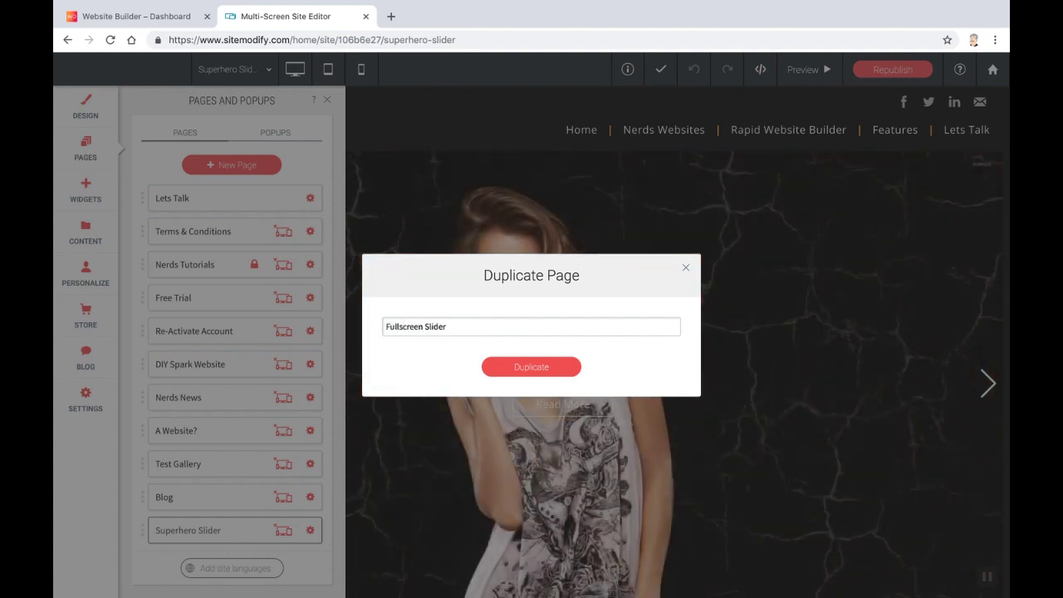
{"action": "key", "text": "Return"}
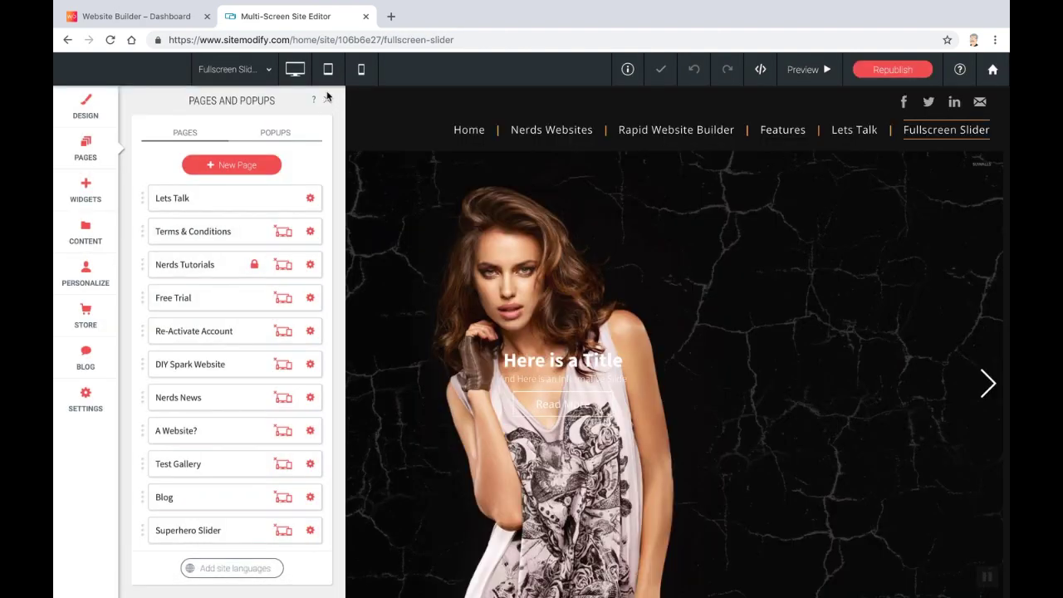
{"action": "left_click", "coordinate": [328, 100]}
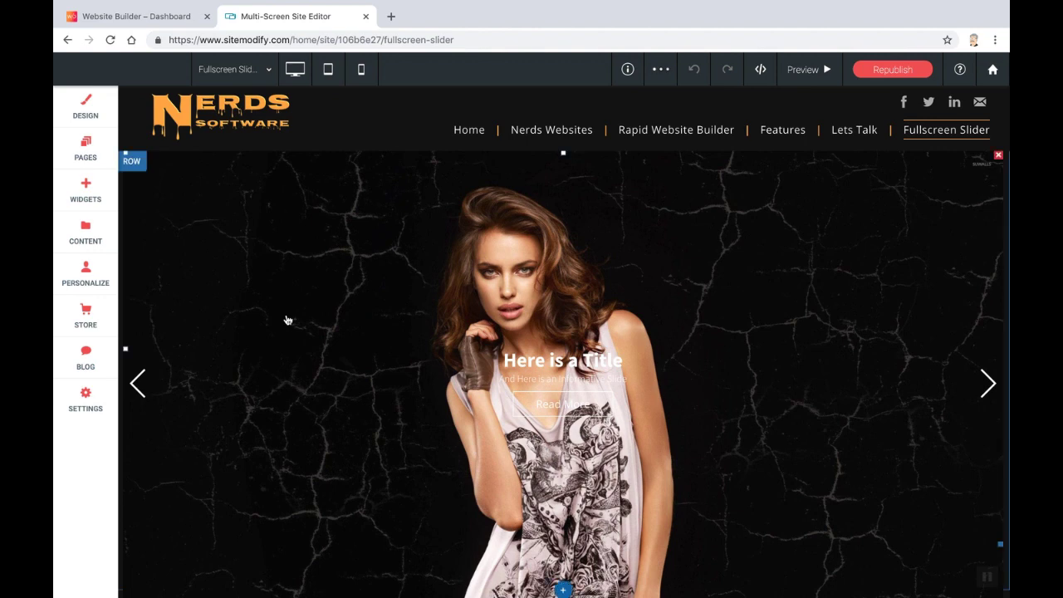
Add a new row above the row containing the Contact Nerds Software button
{"action": "scroll", "coordinate": [283, 334], "scroll_direction": "down", "scroll_amount": 3}
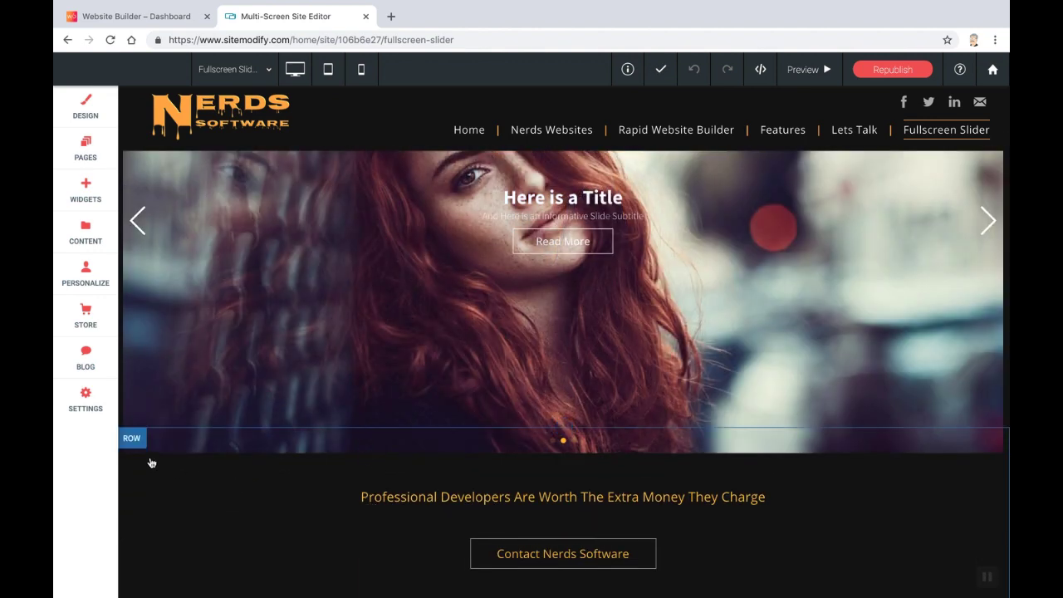
{"action": "left_click", "coordinate": [139, 446]}
{"action": "mouse_move", "coordinate": [177, 350]}
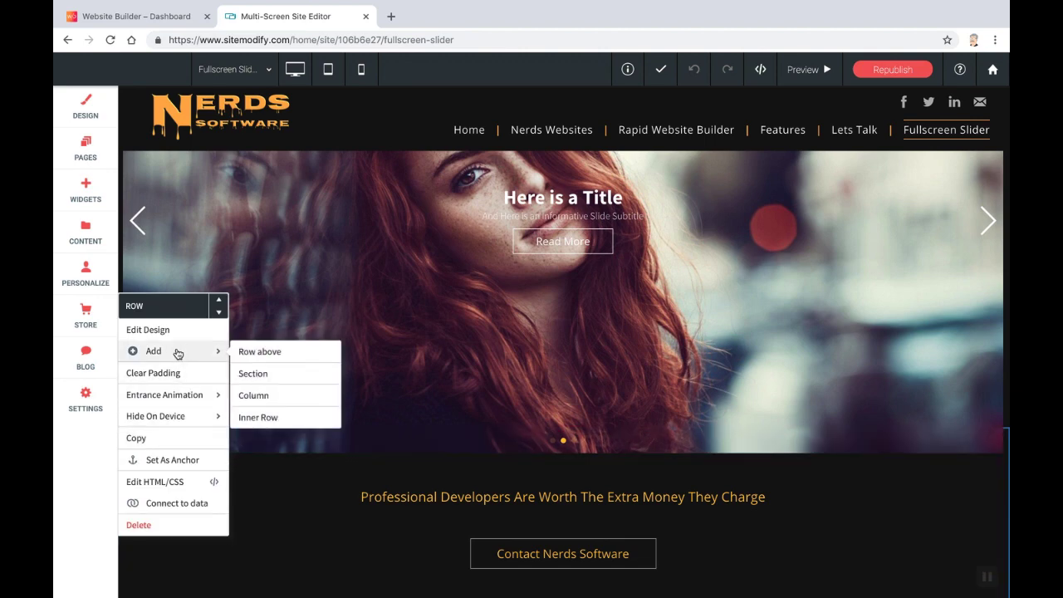
{"action": "left_click", "coordinate": [242, 354]}
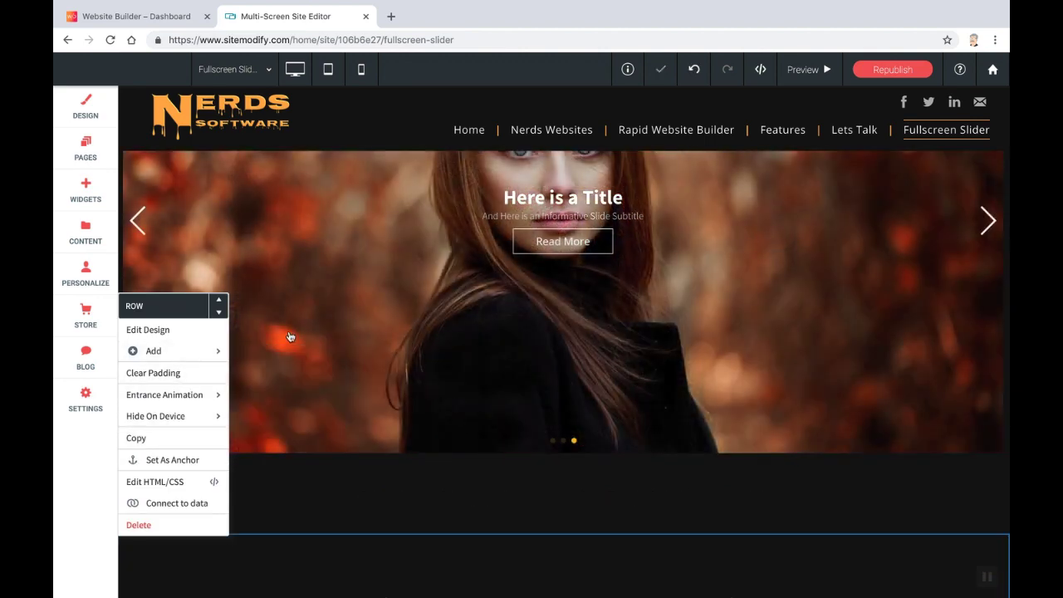
{"action": "left_click", "coordinate": [242, 249]}
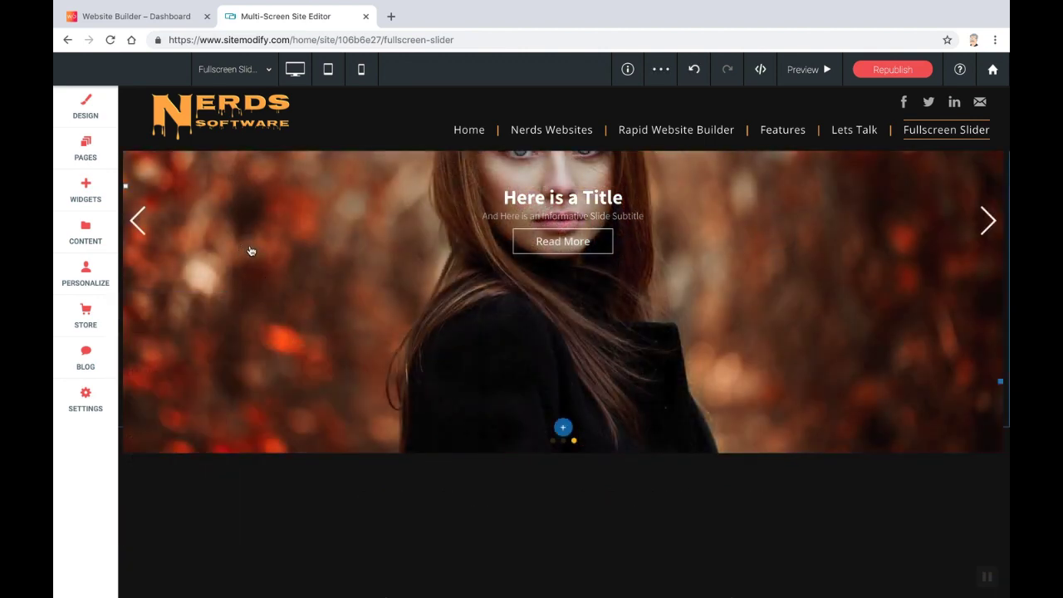
Delete the row holding the Superhero Slider from the Fullscreen Slider page
{"action": "scroll", "coordinate": [248, 259], "scroll_direction": "up", "scroll_amount": 2}
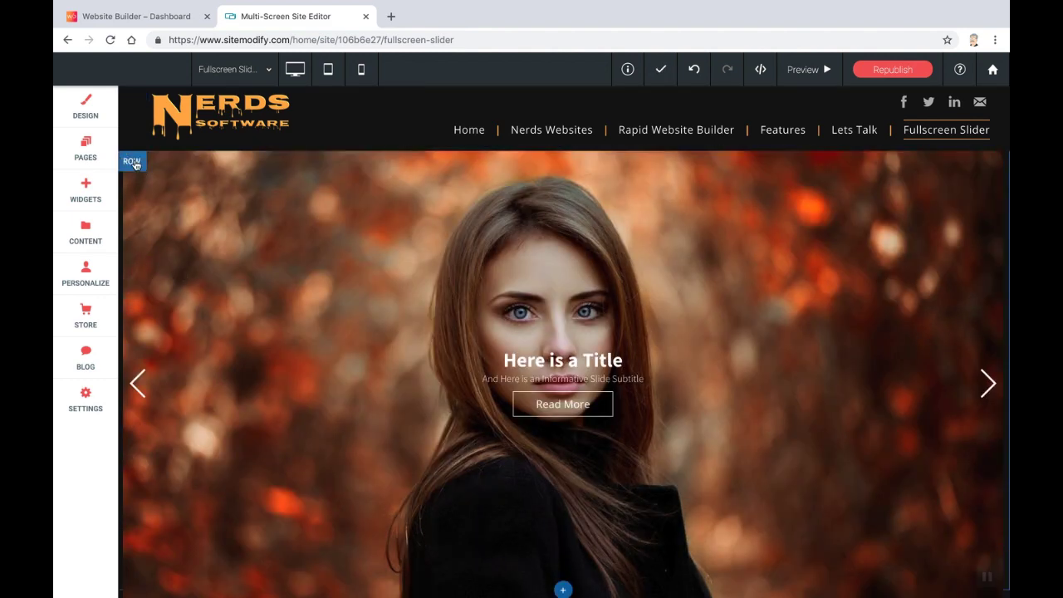
{"action": "left_click", "coordinate": [135, 162]}
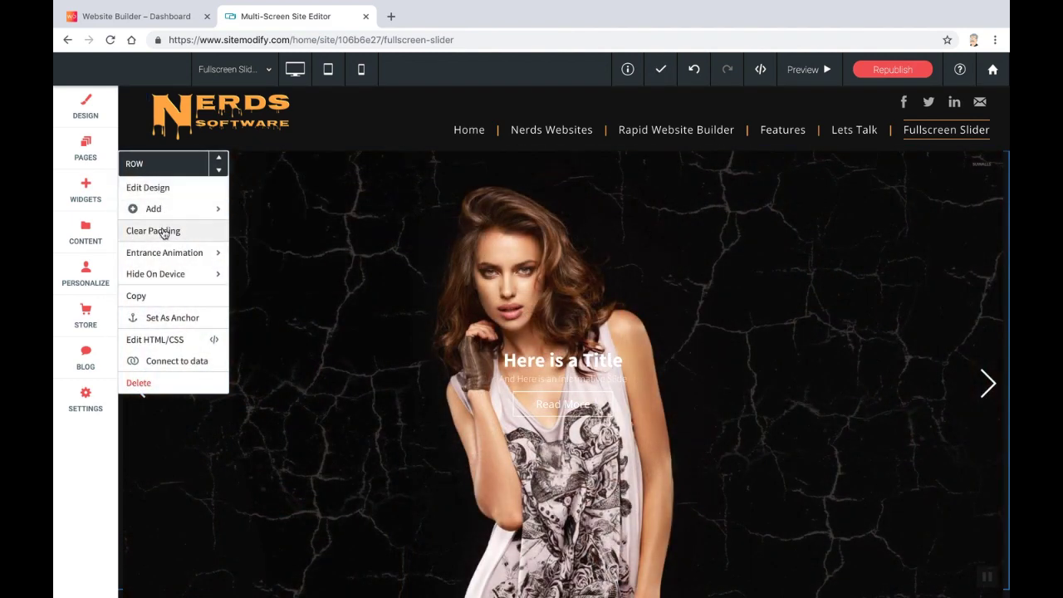
{"action": "left_click", "coordinate": [140, 381]}
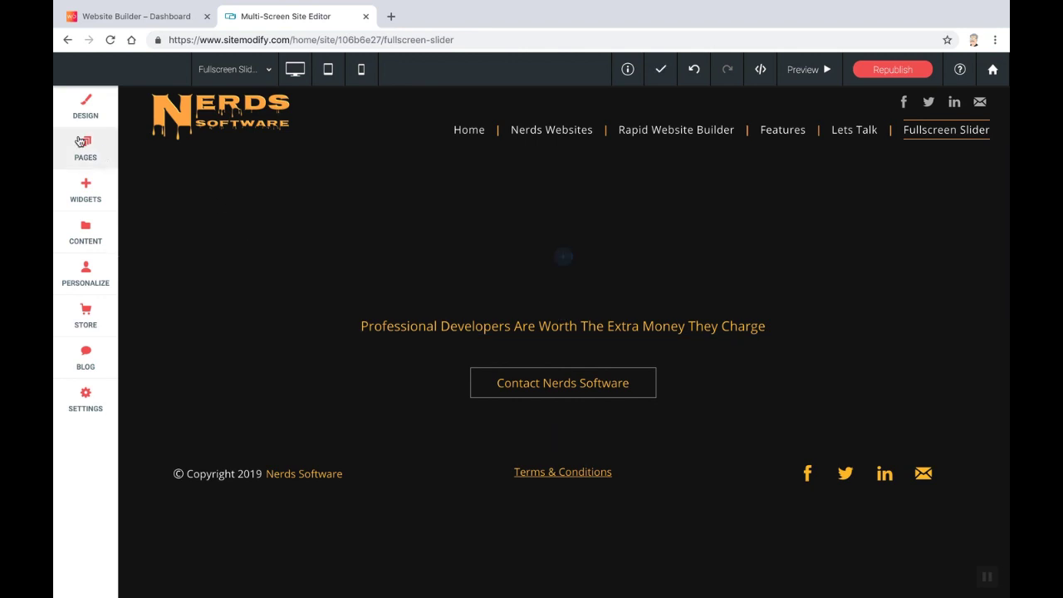
Place an Image Slider widget in the empty row below the header and delete all its default images
{"action": "left_click", "coordinate": [84, 187]}
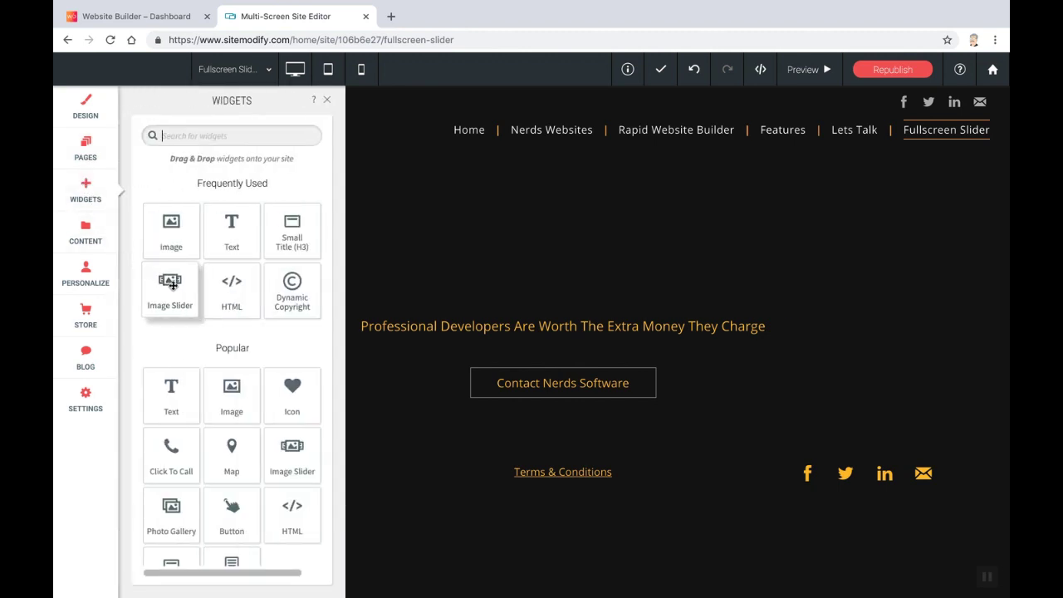
{"action": "left_click_drag", "start_coordinate": [170, 282], "coordinate": [526, 210]}
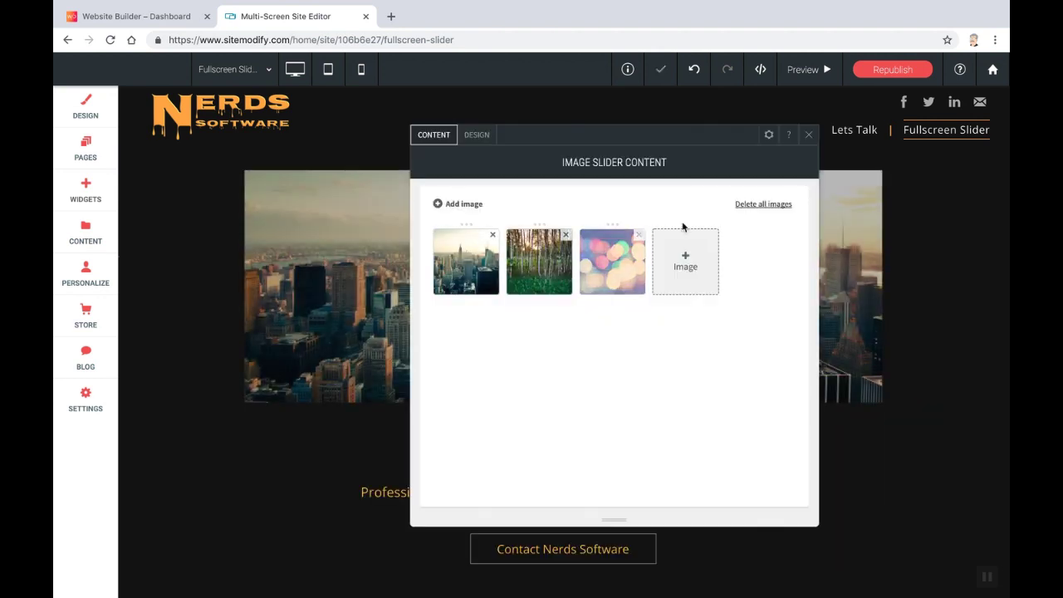
{"action": "left_click", "coordinate": [772, 205]}
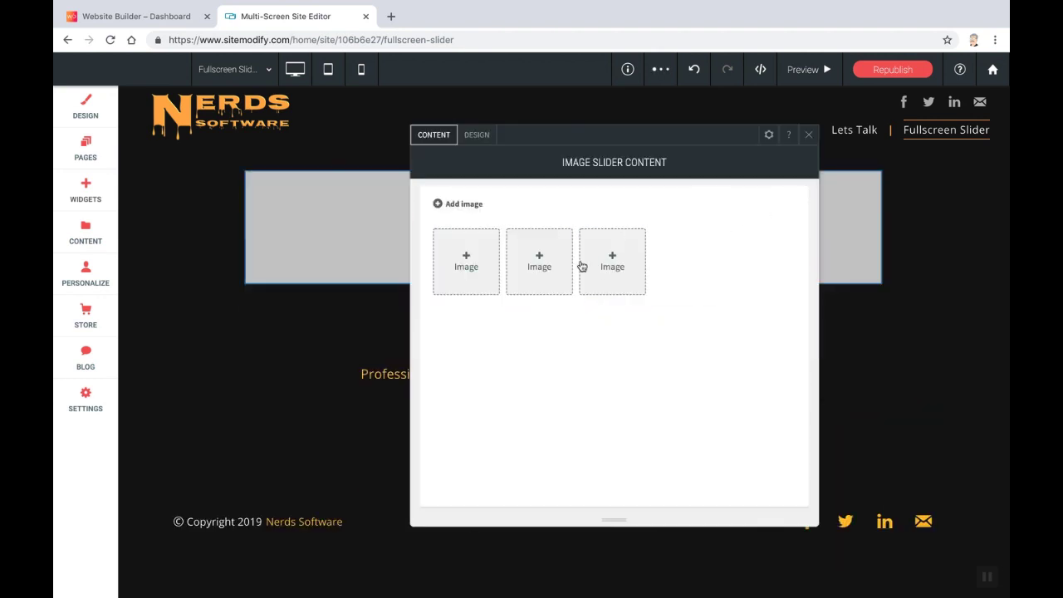
Fill the slider with three Gallery Images: the woman in the black dress, the woman against orange leaves, and the woman in the denim shirt
{"action": "left_click", "coordinate": [465, 264]}
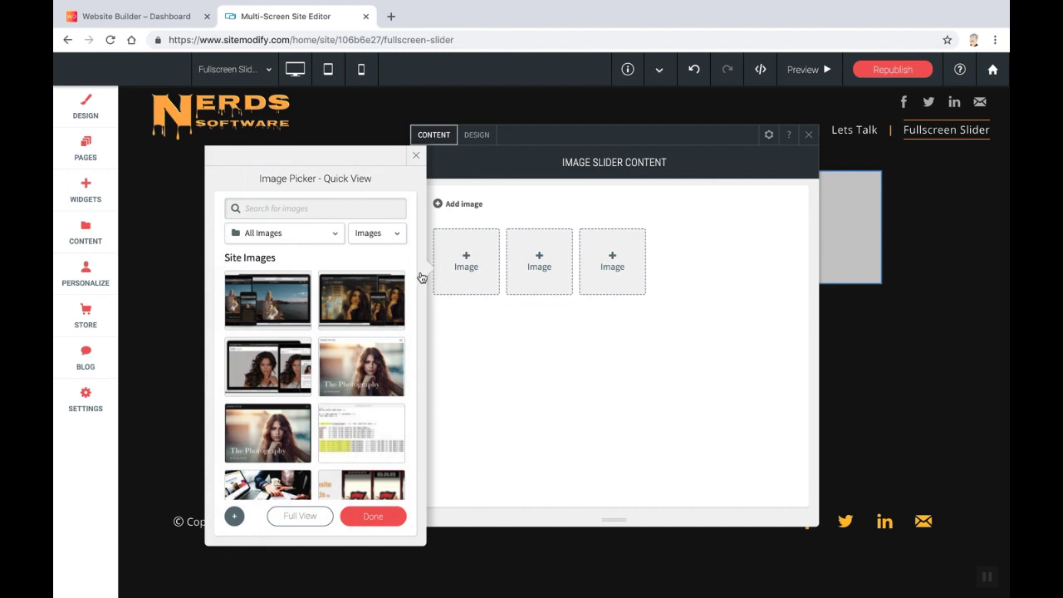
{"action": "left_click", "coordinate": [277, 236]}
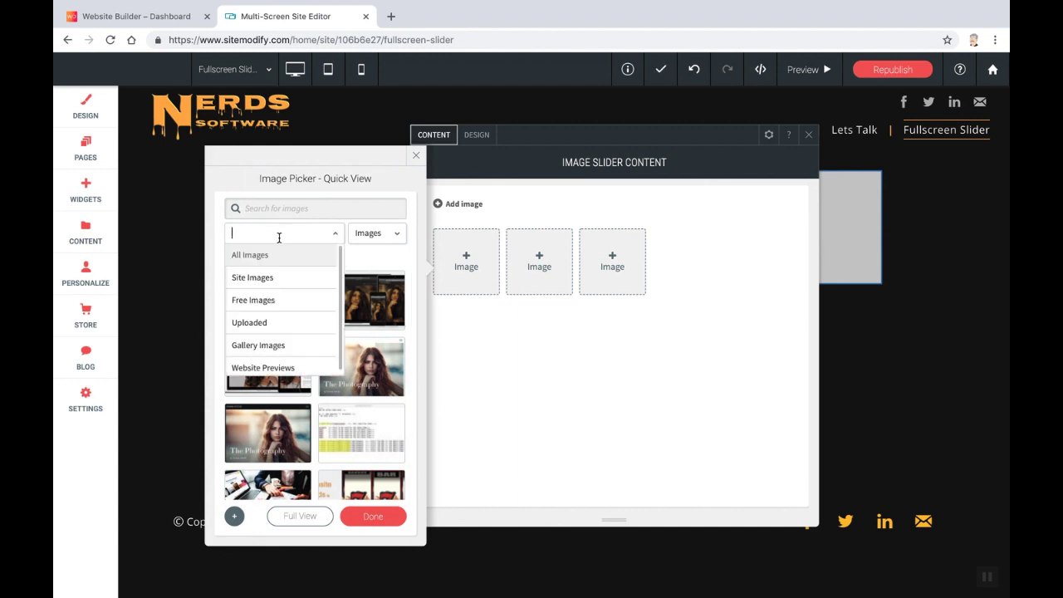
{"action": "left_click", "coordinate": [262, 347]}
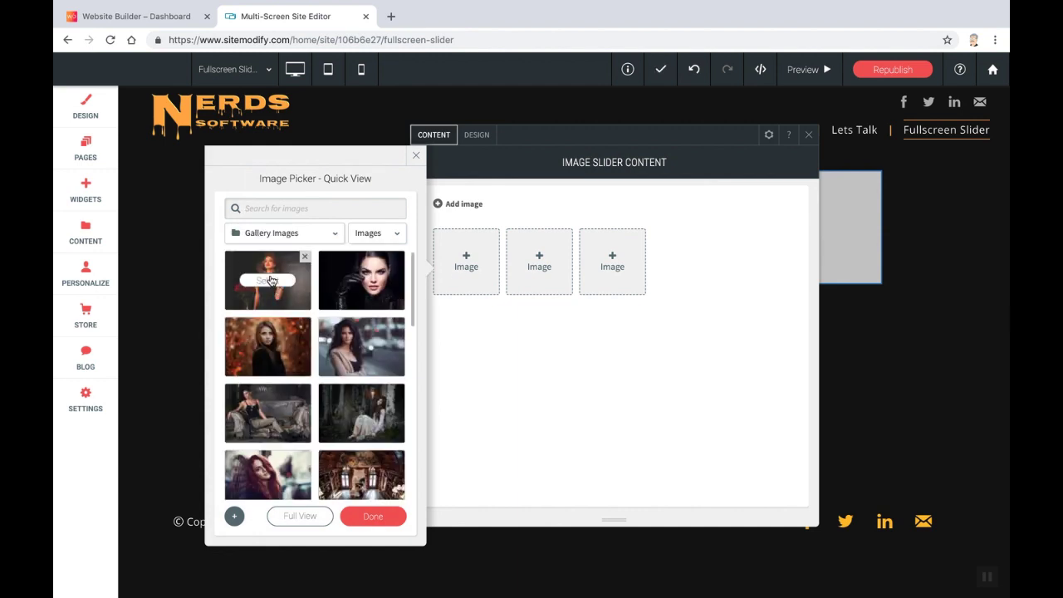
{"action": "left_click", "coordinate": [270, 280]}
{"action": "left_click", "coordinate": [267, 349]}
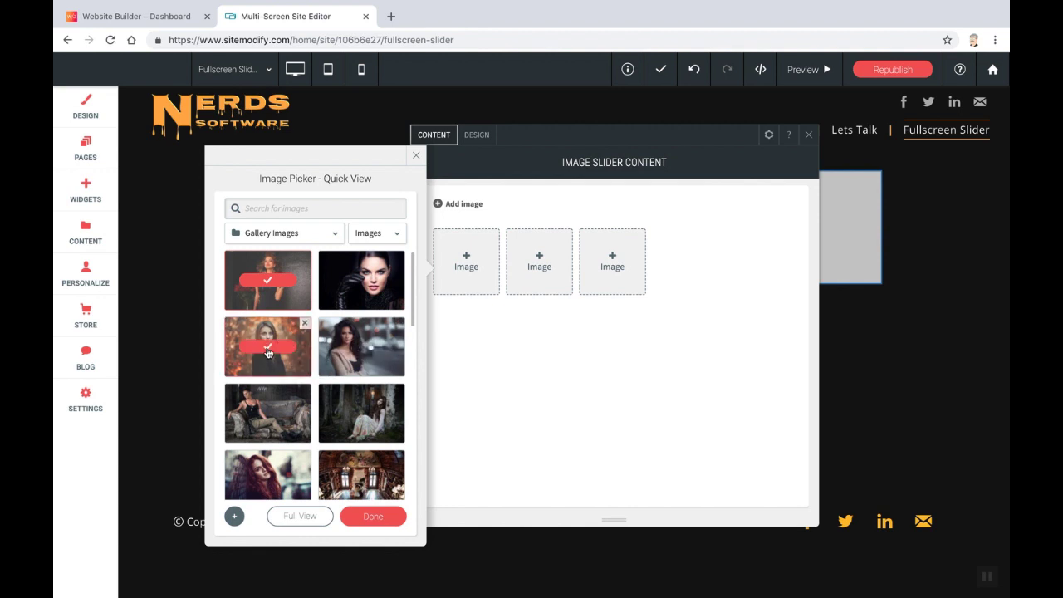
{"action": "scroll", "coordinate": [315, 382], "scroll_direction": "down", "scroll_amount": 3}
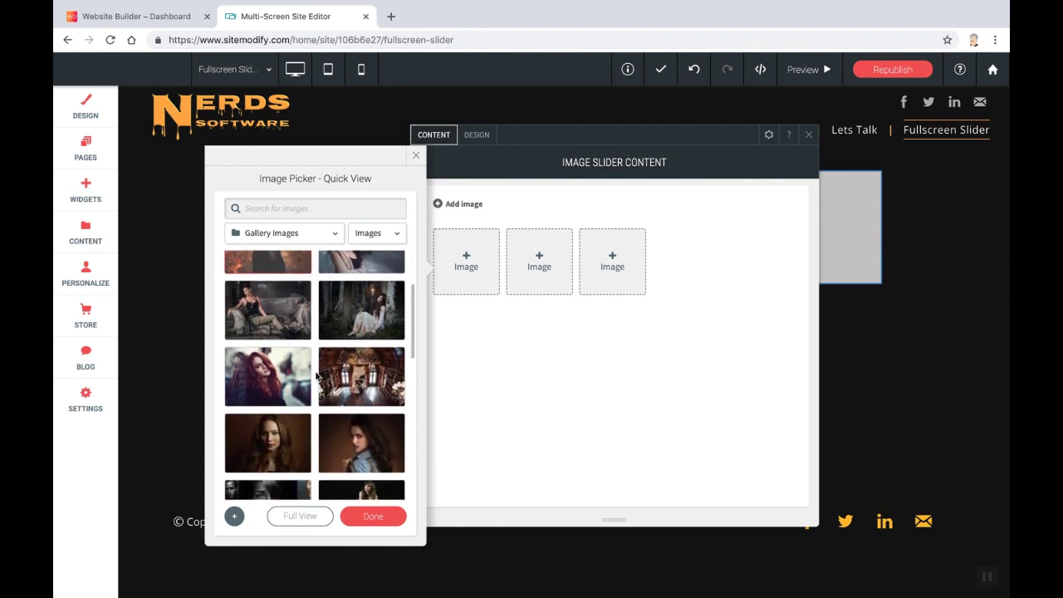
{"action": "left_click", "coordinate": [364, 426]}
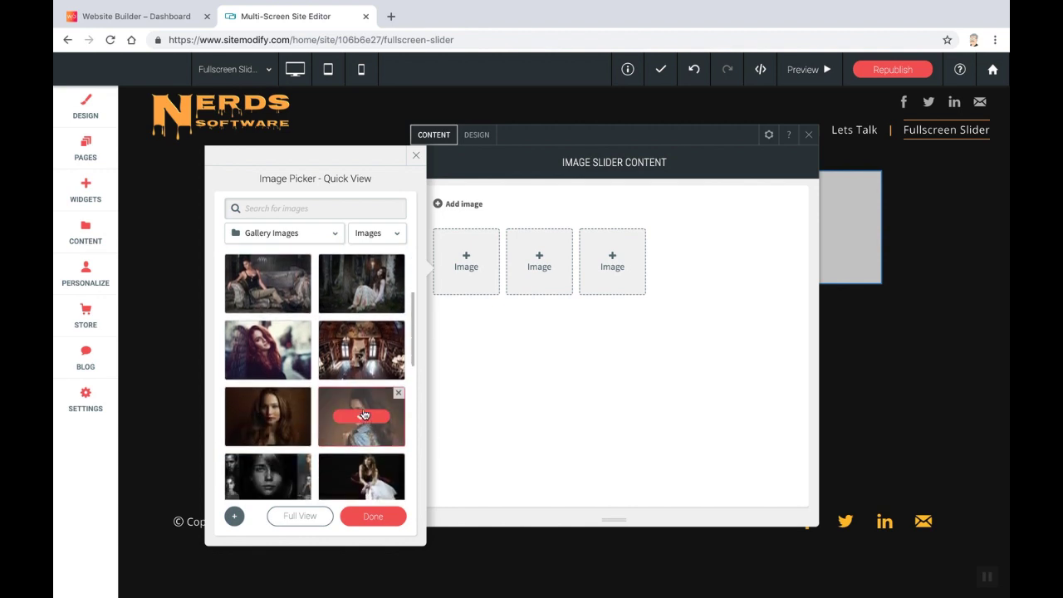
{"action": "left_click", "coordinate": [373, 518]}
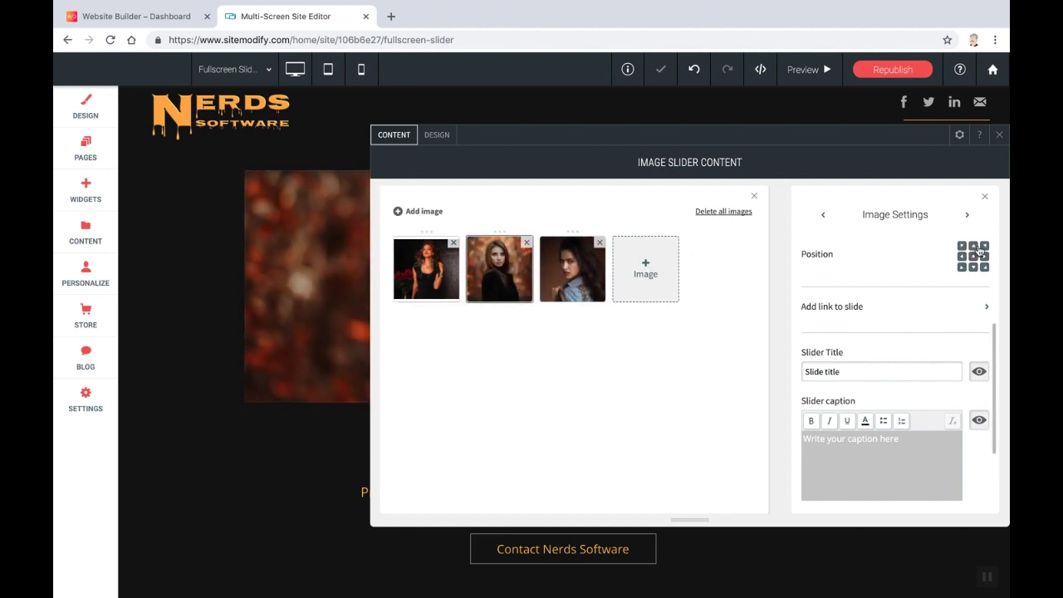
Set the image position of the second and third slides to top centre and close the slider content settings
{"action": "left_click", "coordinate": [980, 251]}
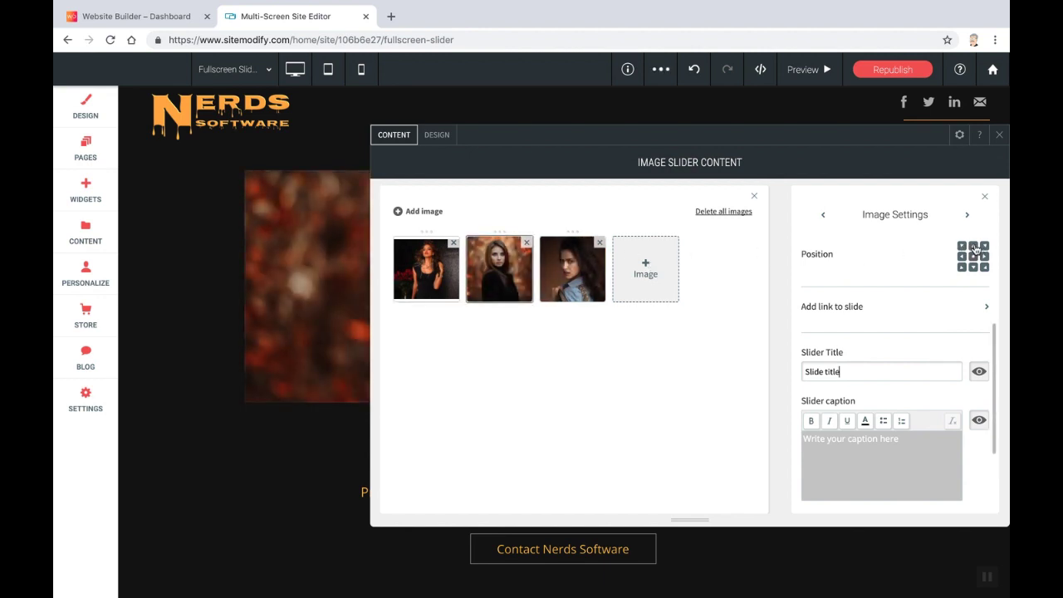
{"action": "left_click", "coordinate": [573, 264]}
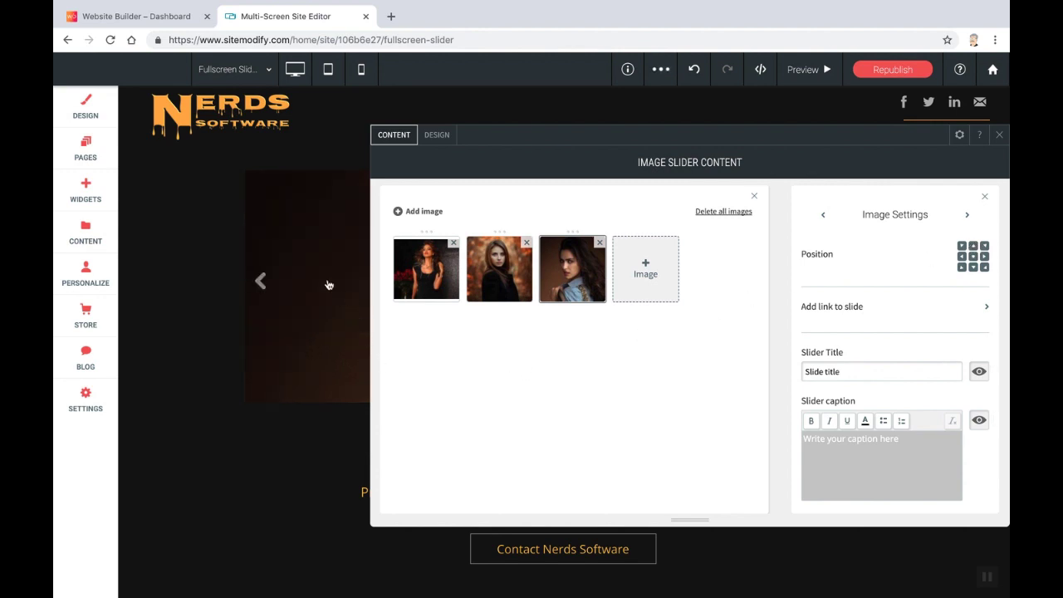
{"action": "left_click", "coordinate": [999, 134]}
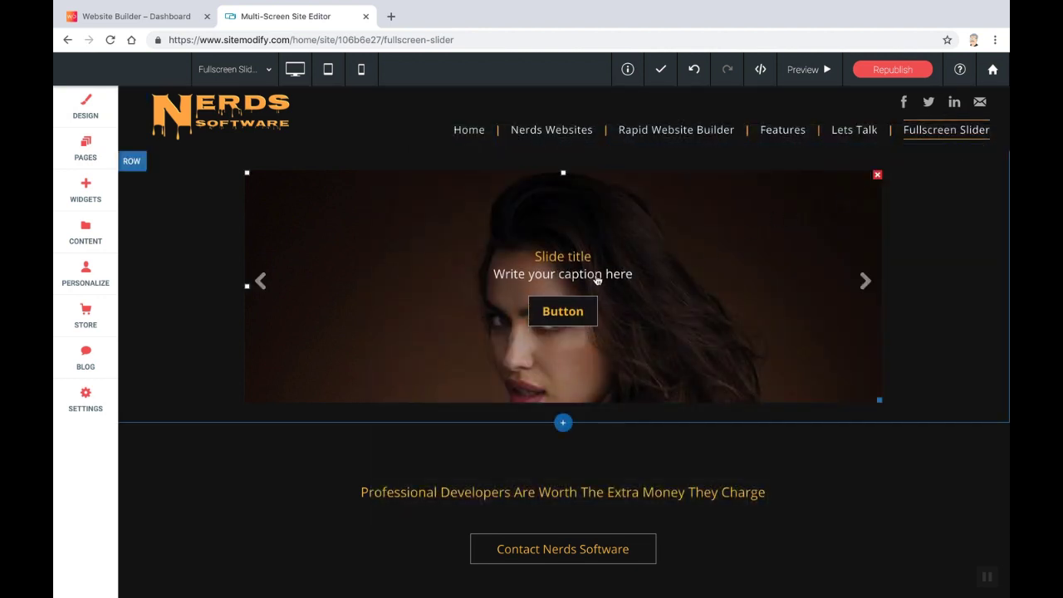
Hide the slide title, caption and button on the first slider image, the woman in the black dress
{"action": "left_click", "coordinate": [674, 265]}
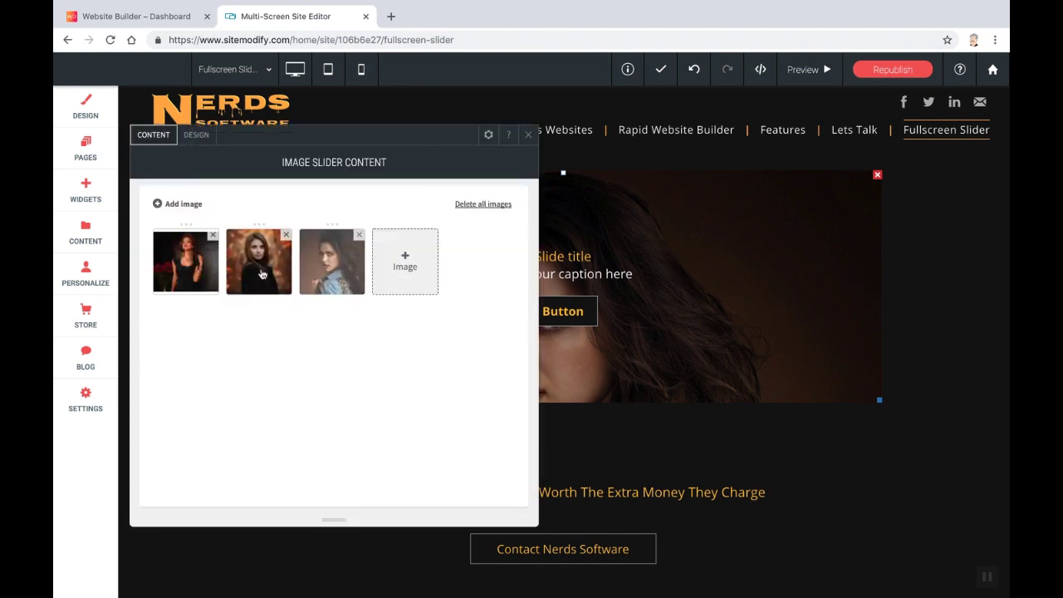
{"action": "left_click", "coordinate": [183, 264]}
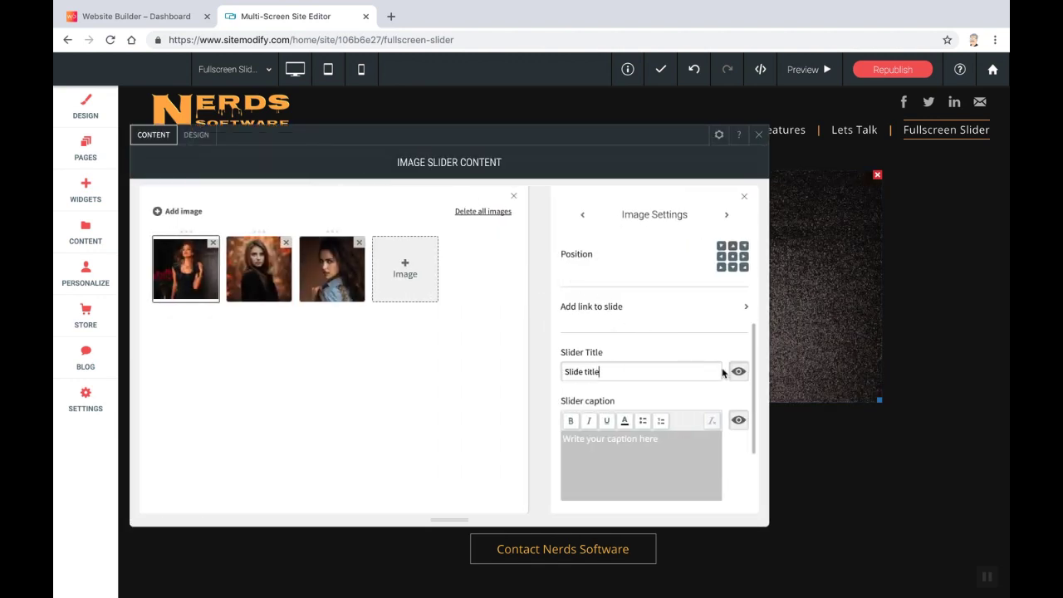
{"action": "scroll", "coordinate": [734, 369], "scroll_direction": "down", "scroll_amount": 2}
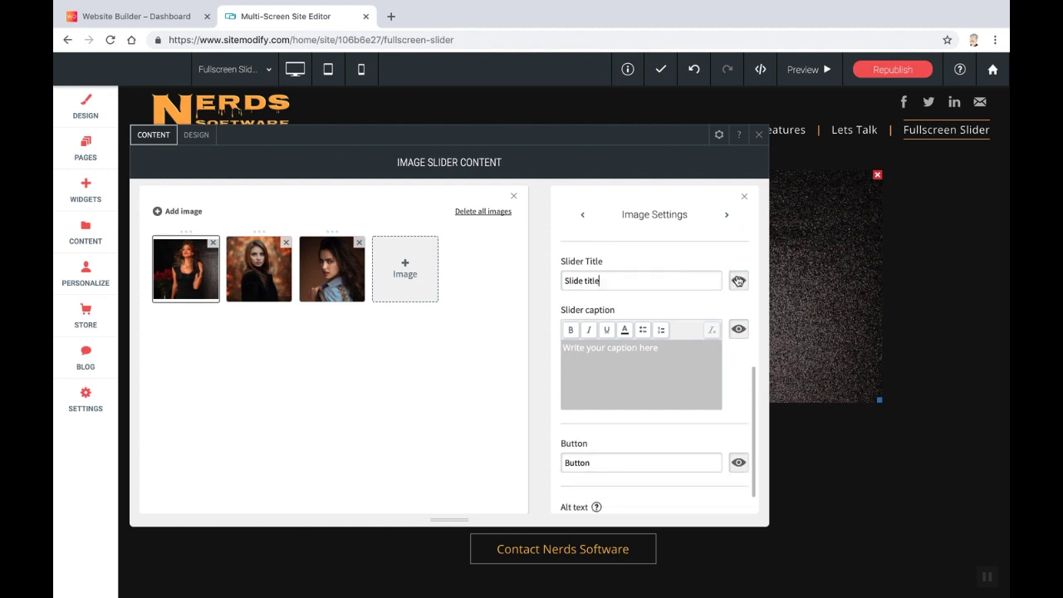
{"action": "left_click", "coordinate": [738, 281]}
{"action": "left_click", "coordinate": [738, 330]}
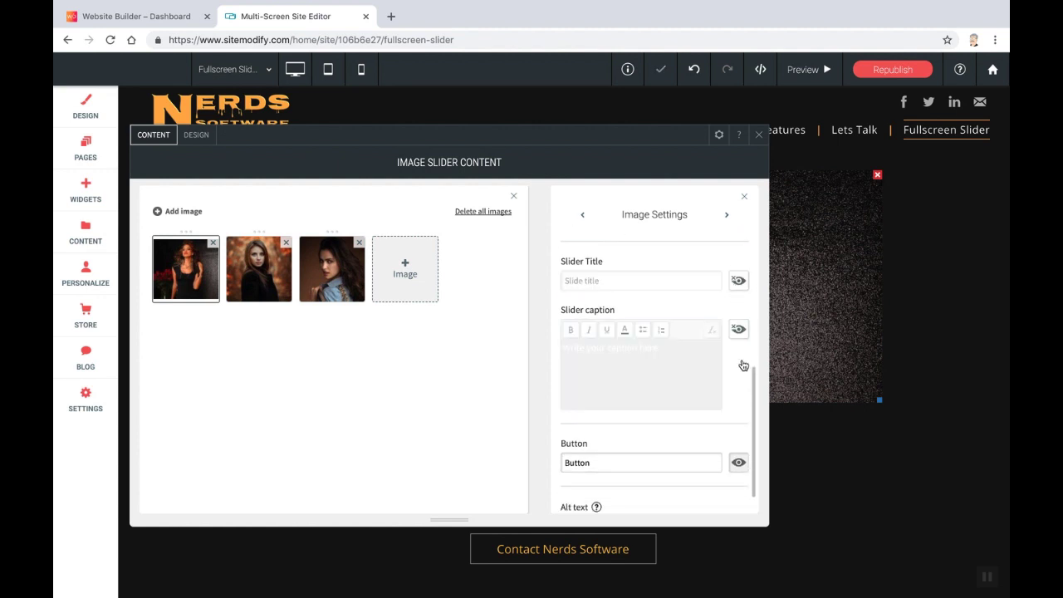
{"action": "left_click", "coordinate": [738, 463]}
Hide the slide title, caption and button on the second slider image, the woman against orange leaves
{"action": "left_click", "coordinate": [258, 268]}
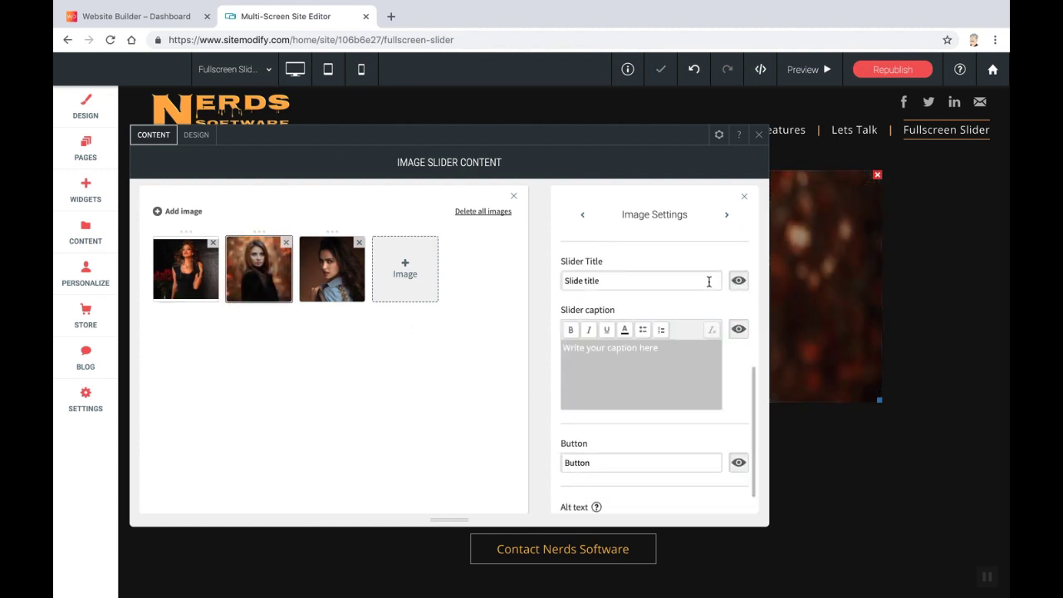
{"action": "left_click", "coordinate": [737, 281]}
{"action": "left_click", "coordinate": [737, 330]}
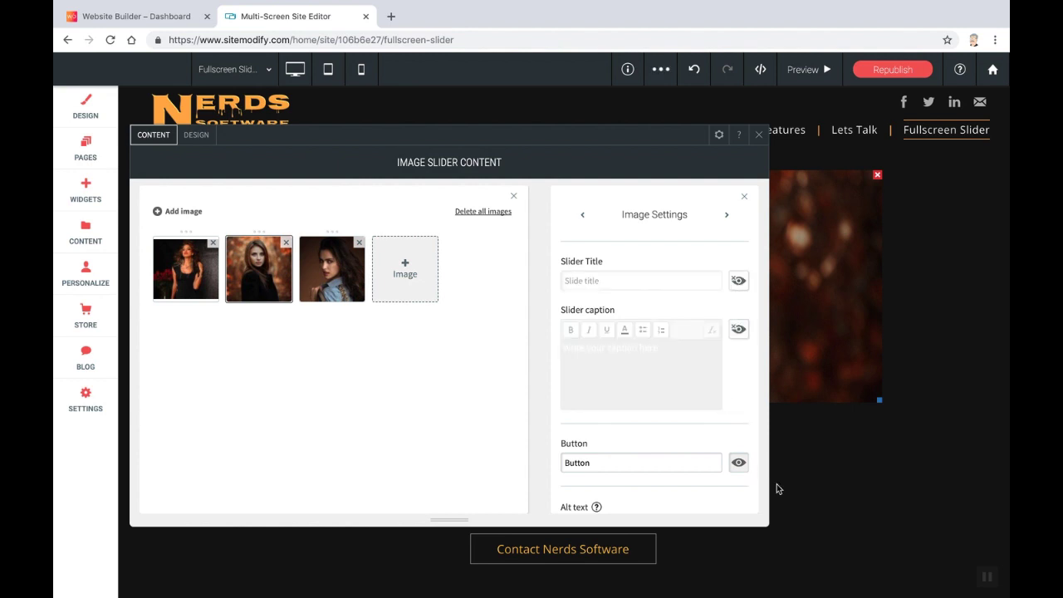
{"action": "left_click", "coordinate": [739, 464]}
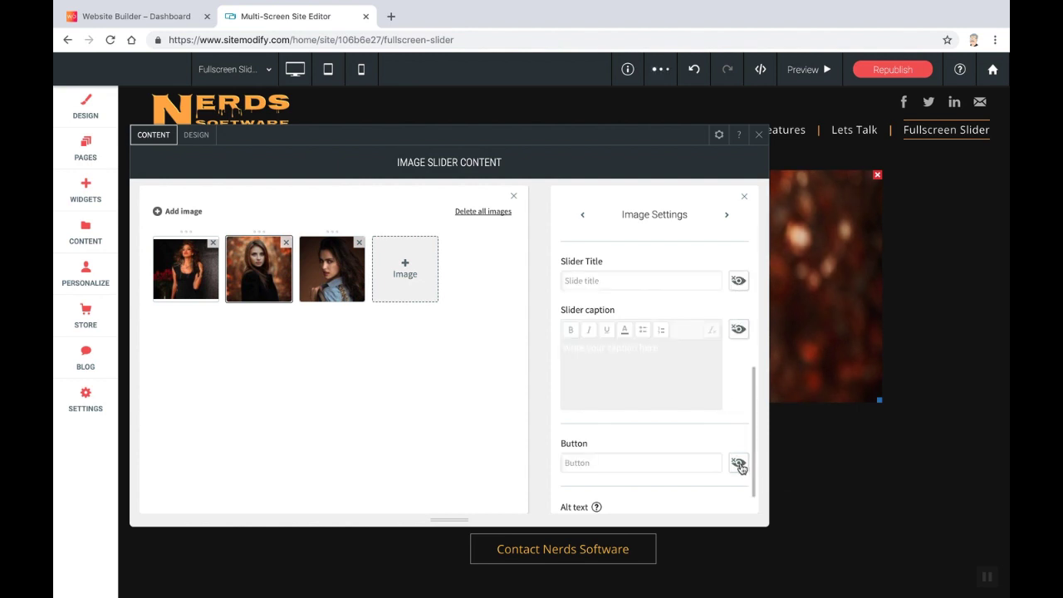
Hide the slide title, caption and button on the third slider image and close the slider content settings
{"action": "left_click", "coordinate": [345, 271]}
{"action": "left_click", "coordinate": [737, 280]}
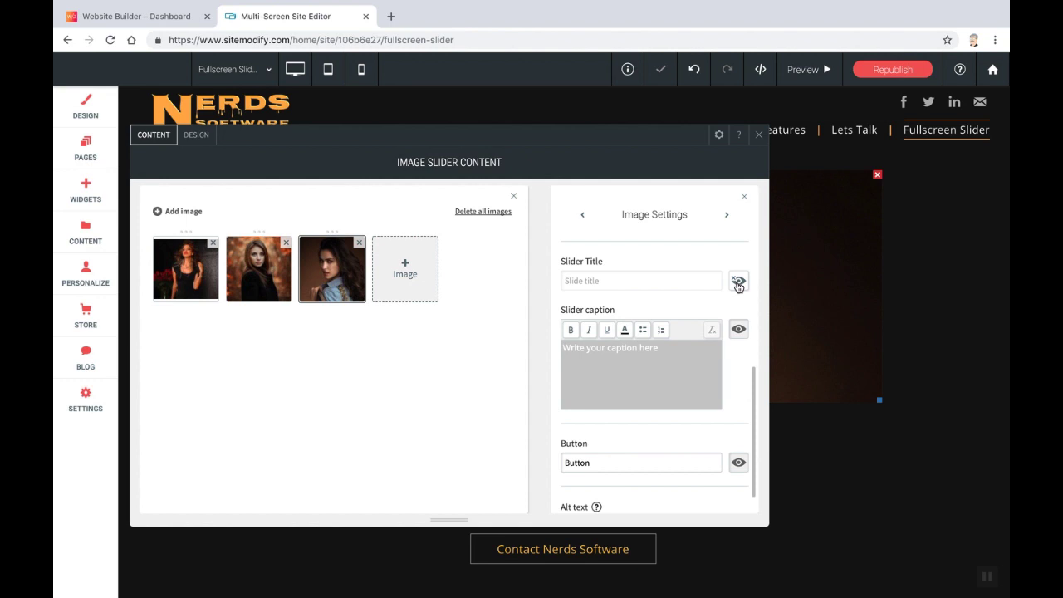
{"action": "left_click", "coordinate": [737, 330]}
{"action": "left_click", "coordinate": [738, 464]}
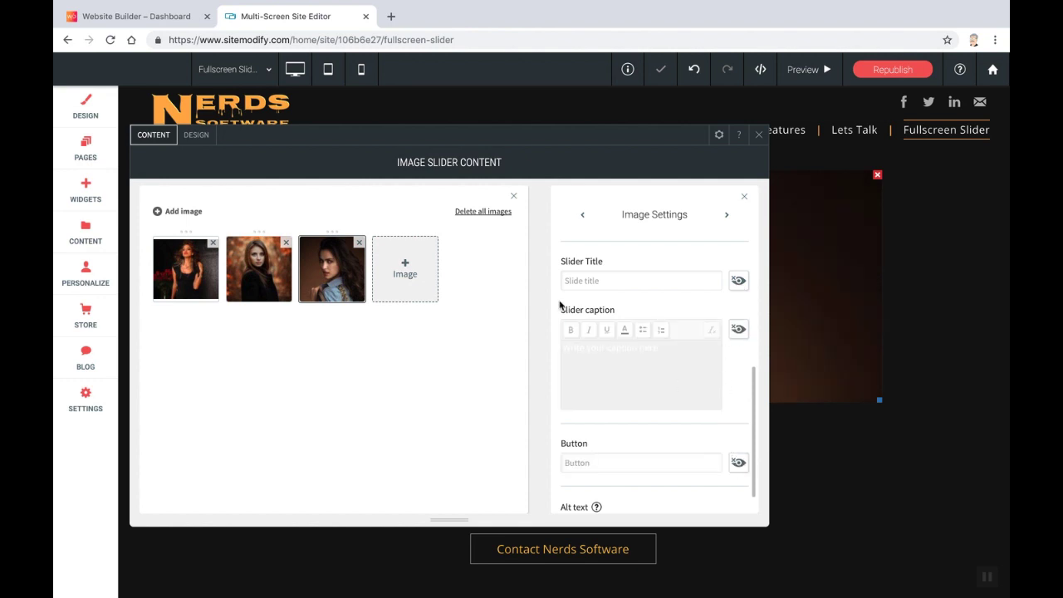
{"action": "left_click", "coordinate": [758, 134]}
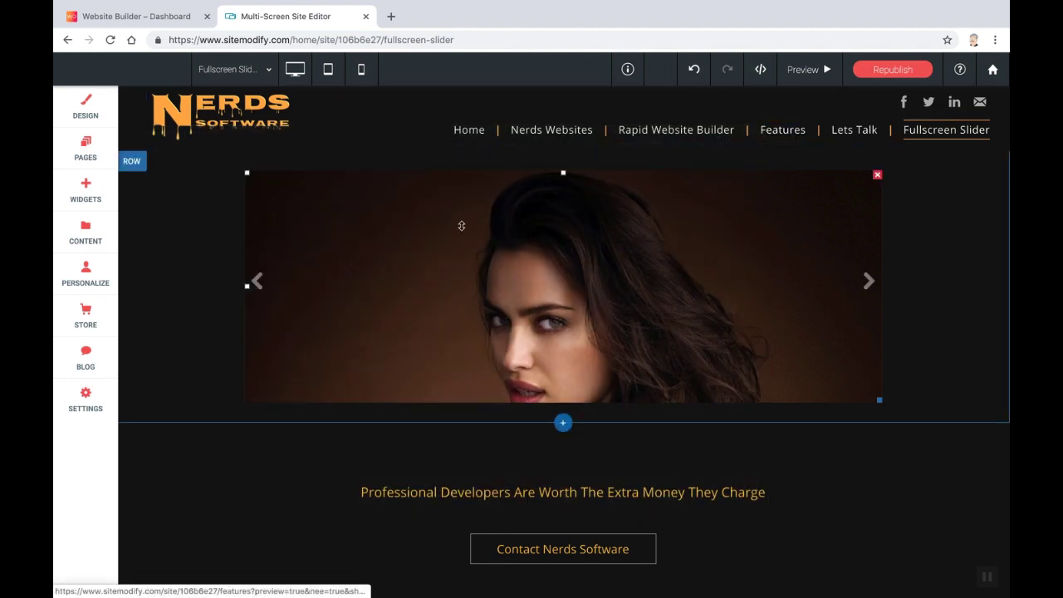
Turn on Full bleed row for the row containing the image slider and close the row design settings
{"action": "left_click", "coordinate": [133, 163]}
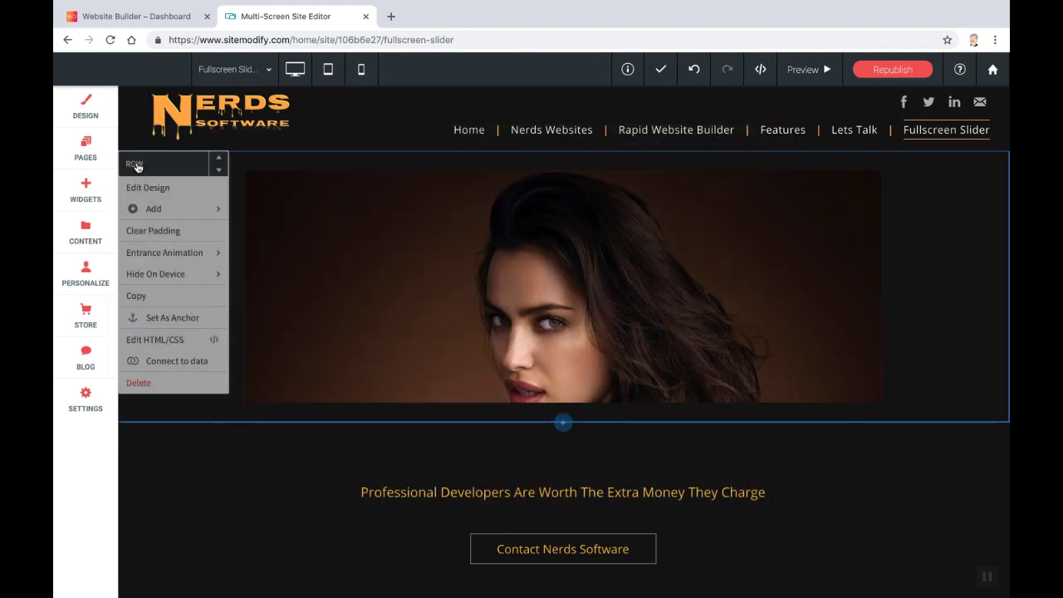
{"action": "left_click", "coordinate": [144, 189]}
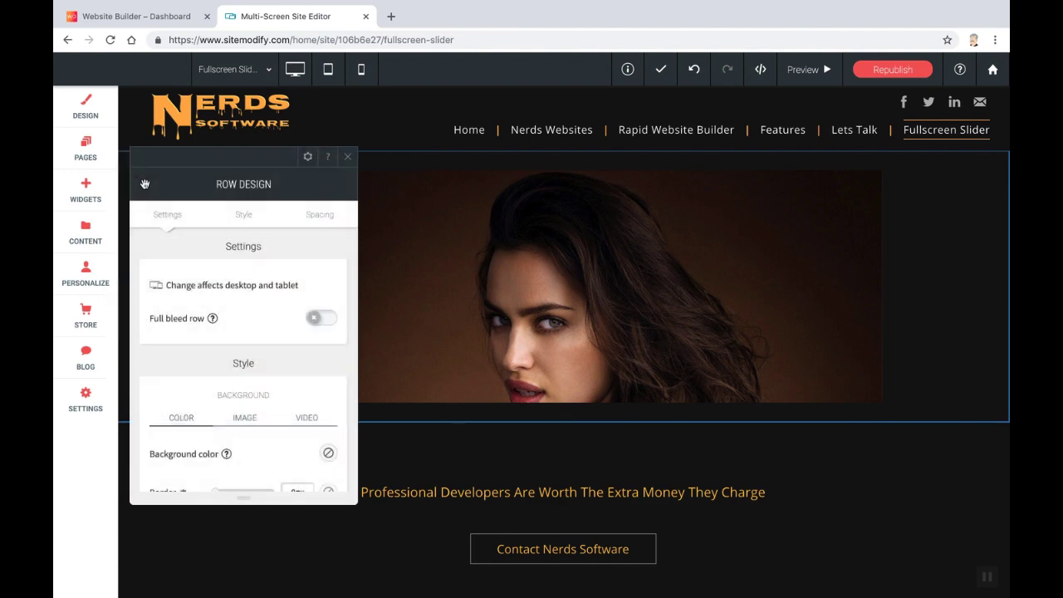
{"action": "left_click", "coordinate": [318, 321]}
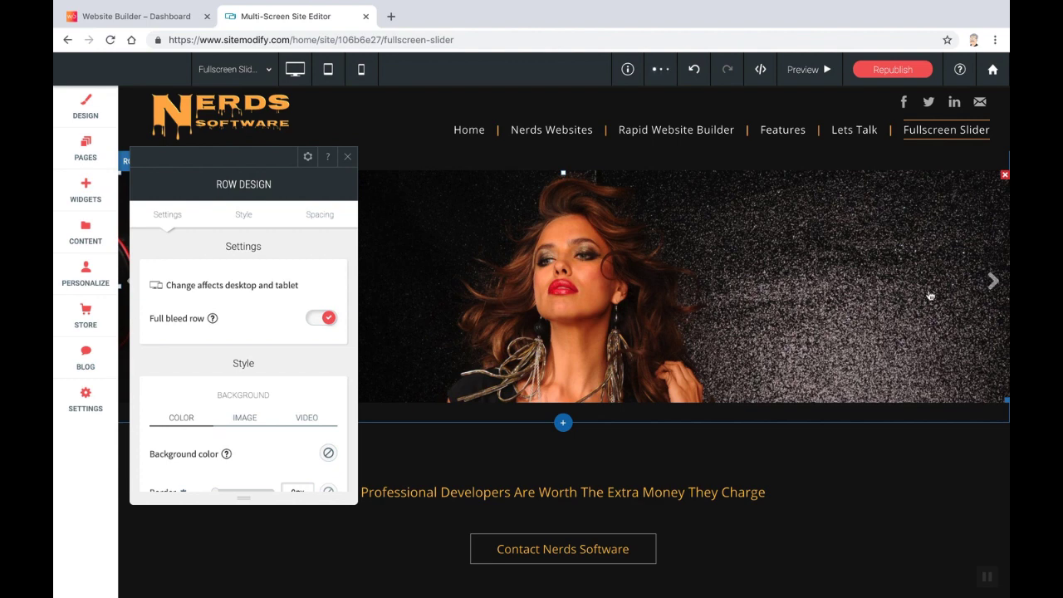
{"action": "left_click", "coordinate": [348, 157]}
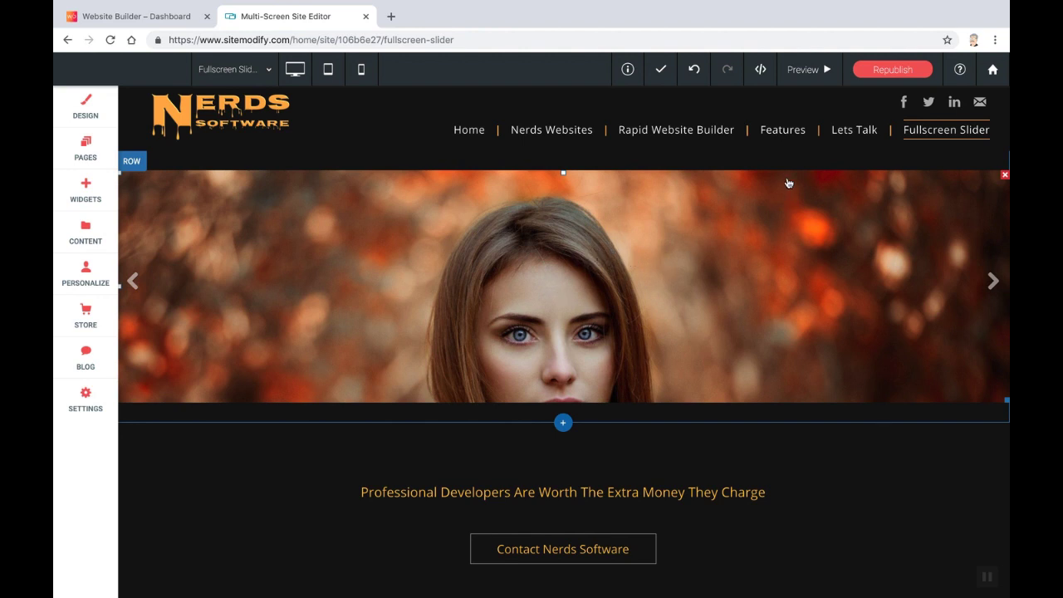
In developer mode, add a *.dmImageSlider rule to fullscreen slider-desktop-tablet.css with commented-out !important heights calc(100vh - 70px) and calc(100vw/1.777777777)
{"action": "left_click", "coordinate": [761, 70]}
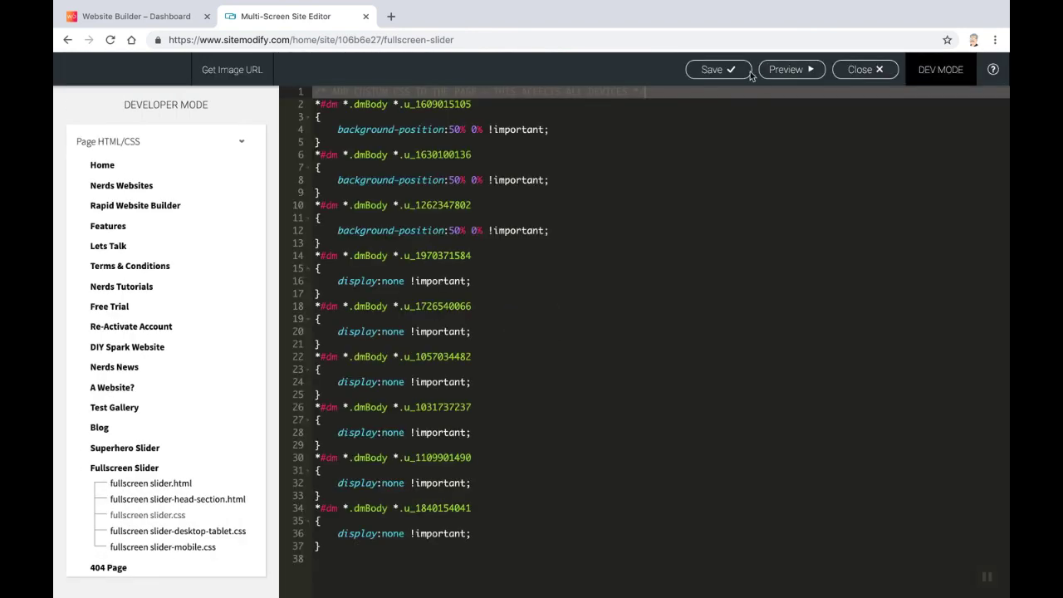
{"action": "scroll", "coordinate": [108, 337], "scroll_direction": "down", "scroll_amount": 2}
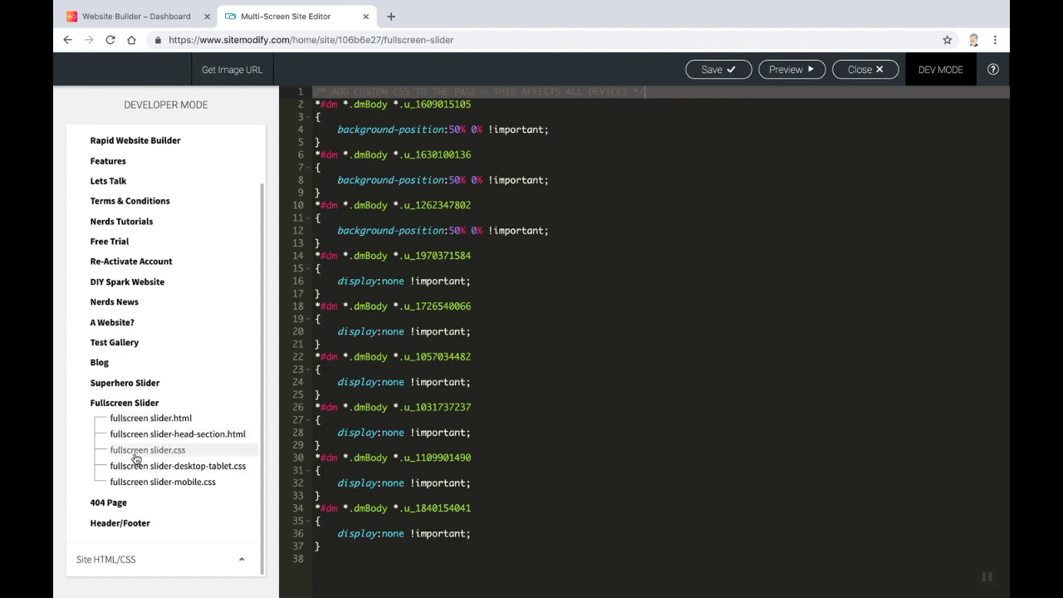
{"action": "scroll", "coordinate": [134, 460], "scroll_direction": "up", "scroll_amount": 1}
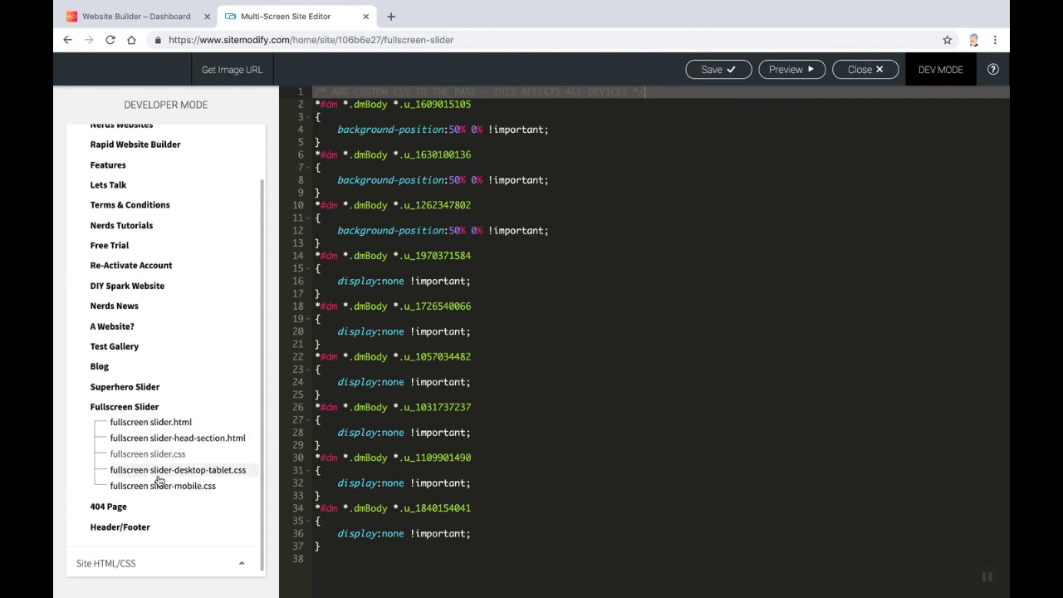
{"action": "left_click", "coordinate": [219, 471]}
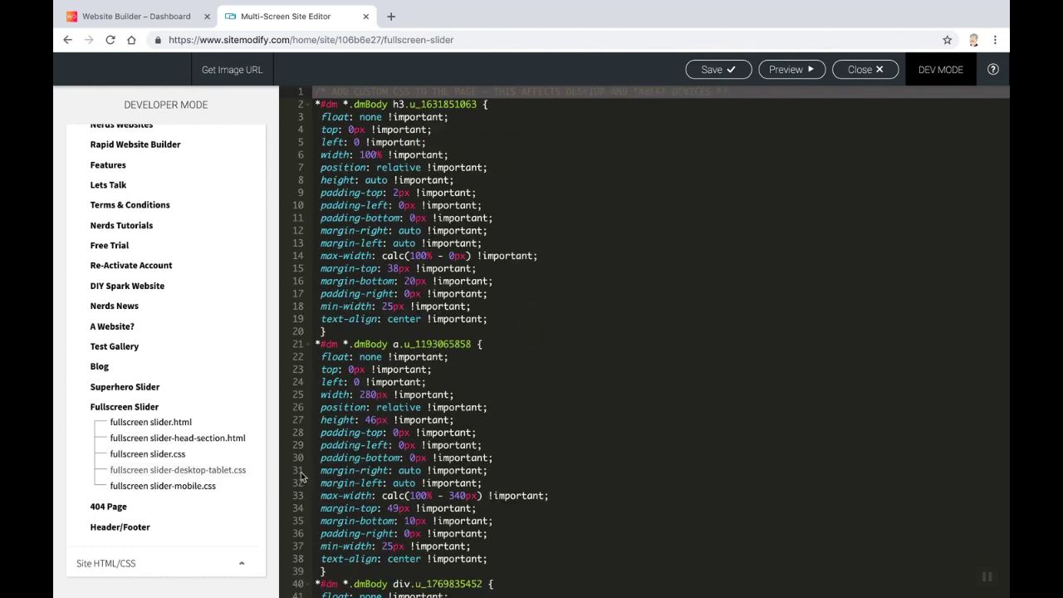
{"action": "key", "text": "Return"}
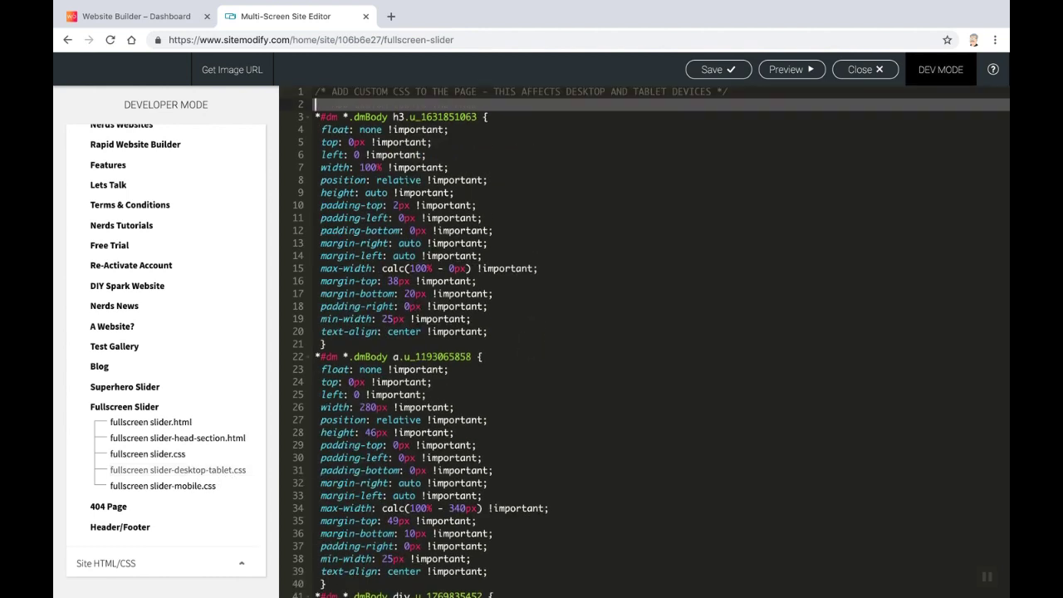
{"action": "type", "text": "*.dmImageSlider {   /*height:calc(100vh - 70px) !important;*/   /*This will display full screen image minus header height*/   /*height:calc(100vw/1.777777777) !important;*/   /*This will maintain a 16:9 aspect ration*/ }"}
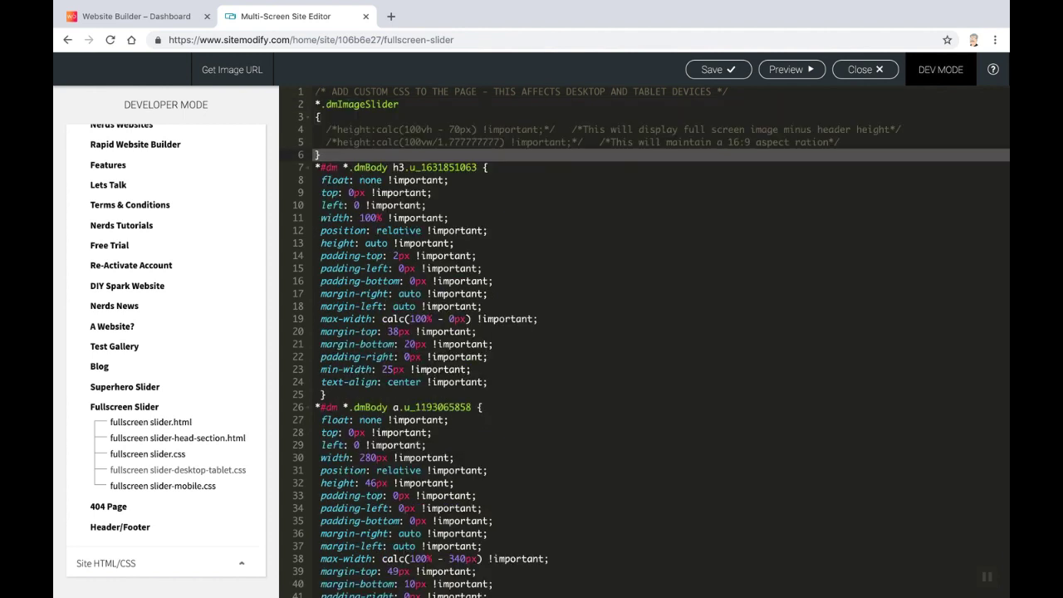
{"action": "left_click", "coordinate": [616, 238]}
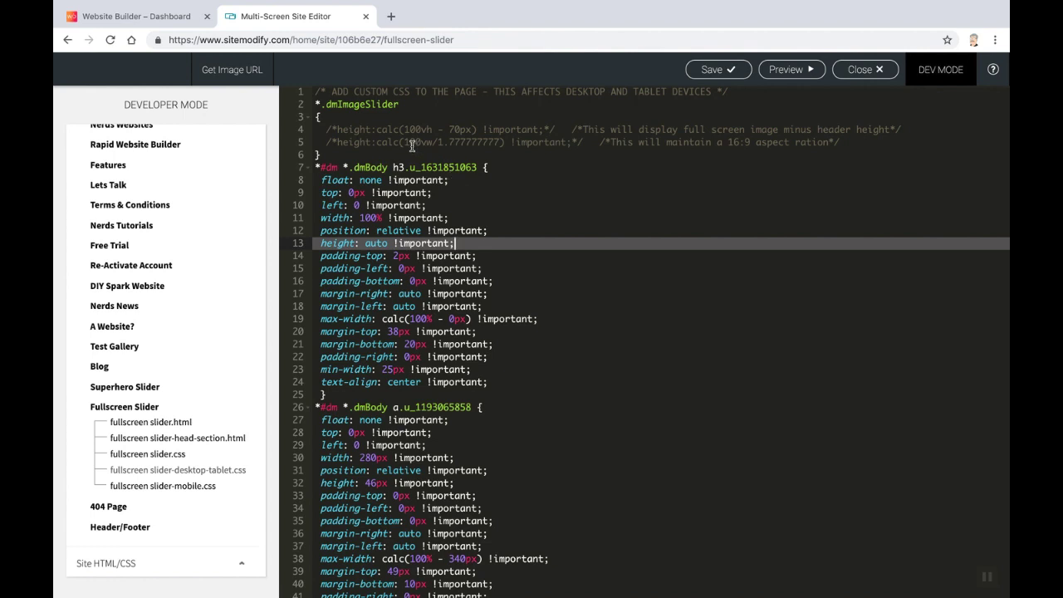
Uncomment the height:calc(100vh - 70px) !important declaration in the *.dmImageSlider rule, keeping its explanatory comment
{"action": "left_click", "coordinate": [336, 131]}
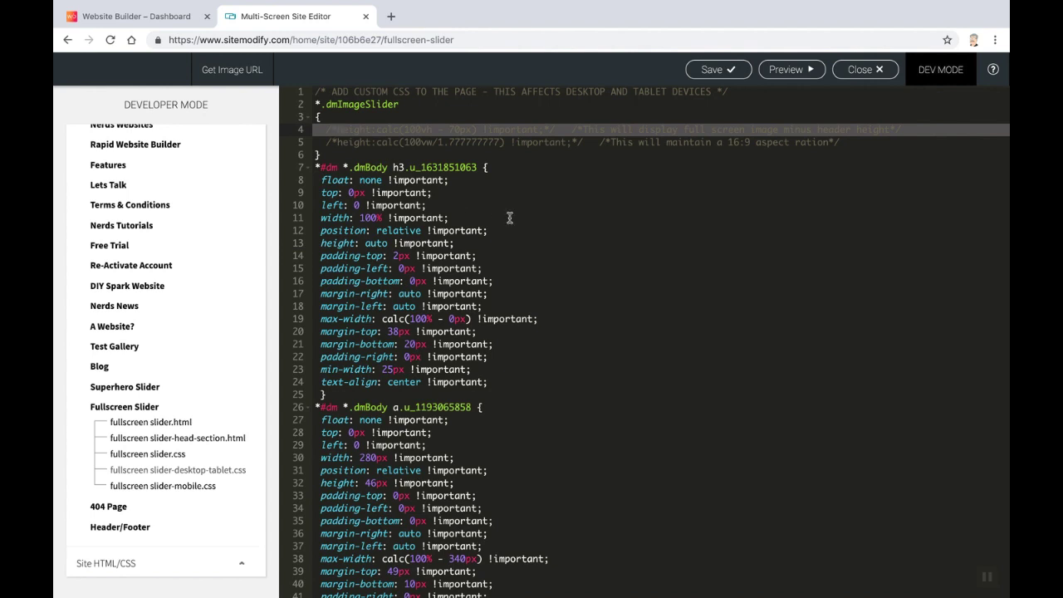
{"action": "key", "text": "BackSpace"}
{"action": "key", "text": "BackSpace"}
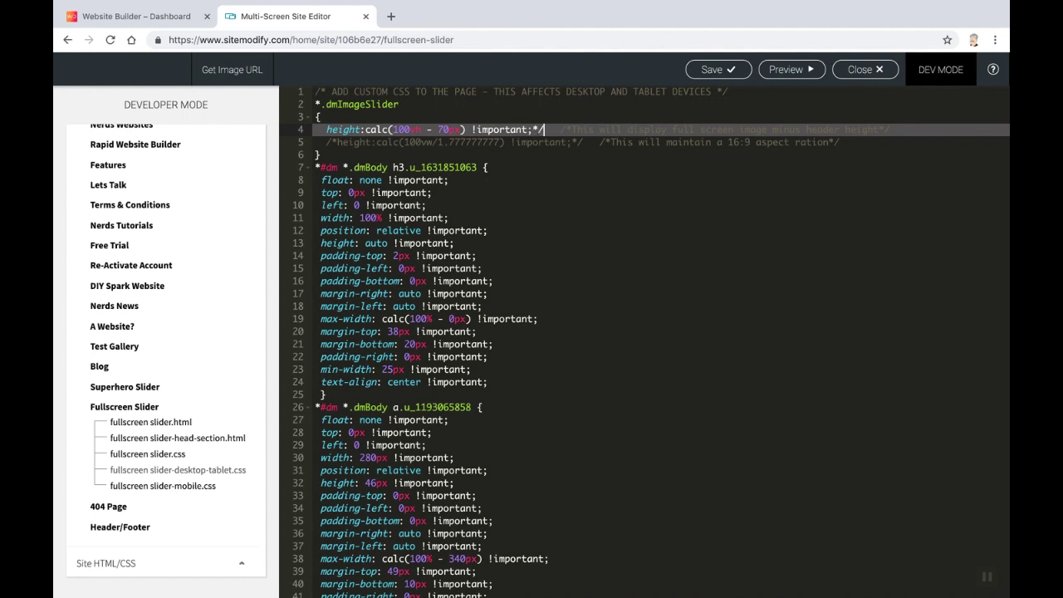
{"action": "left_click", "coordinate": [513, 206]}
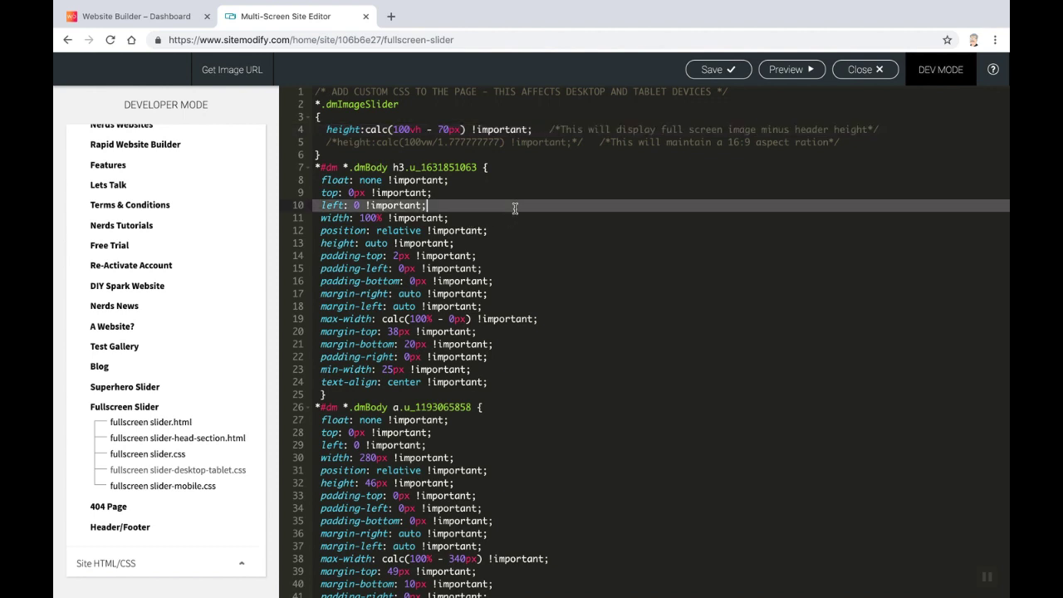
{"action": "left_click", "coordinate": [443, 128]}
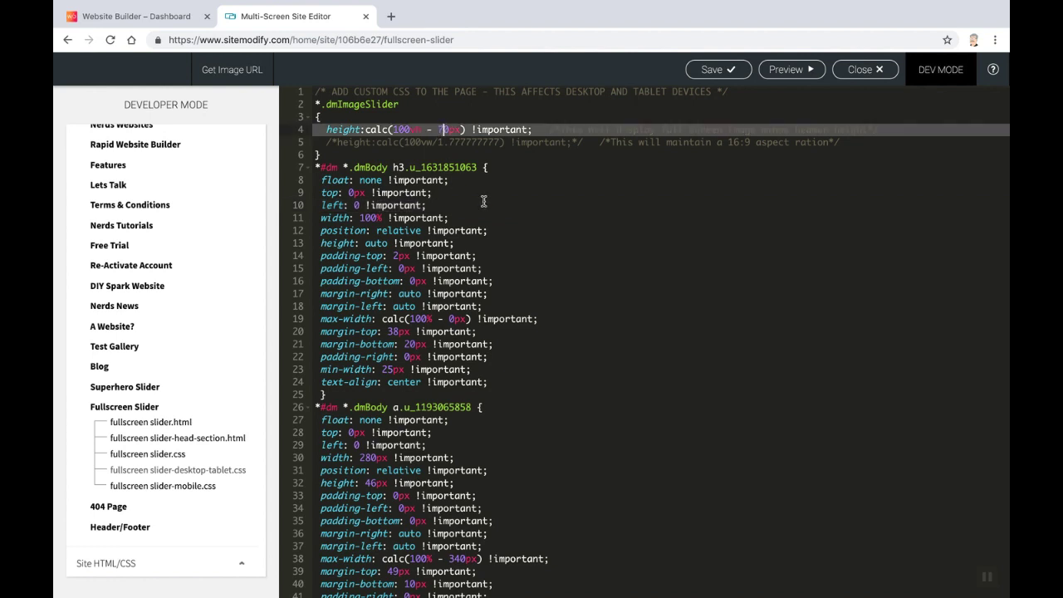
Set the header offset in the *.dmImageSlider height calculation to 100px, save the CSS and close developer mode
{"action": "type", "text": "10"}
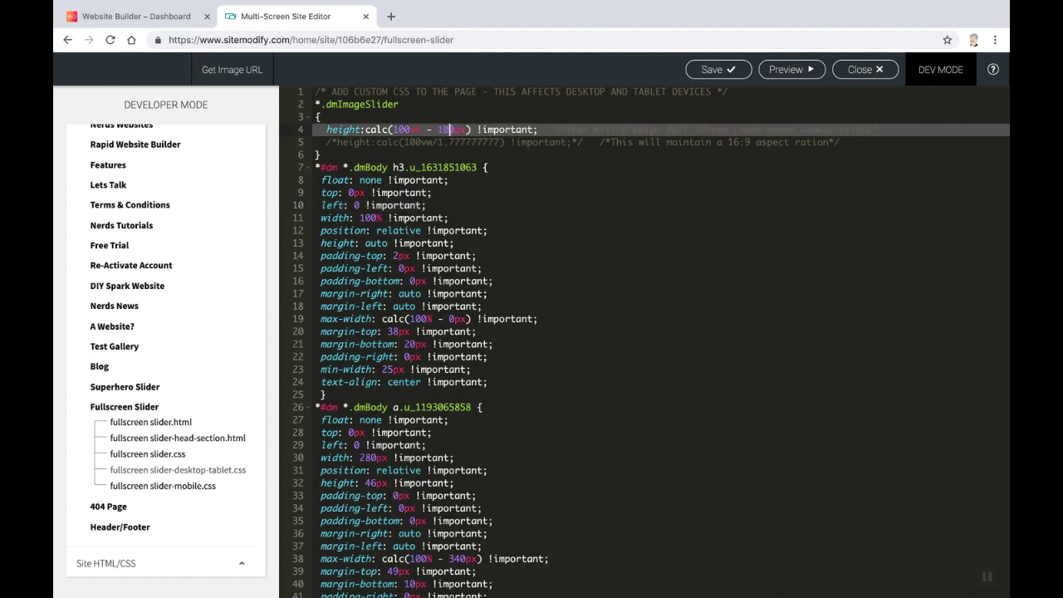
{"action": "left_click", "coordinate": [515, 206]}
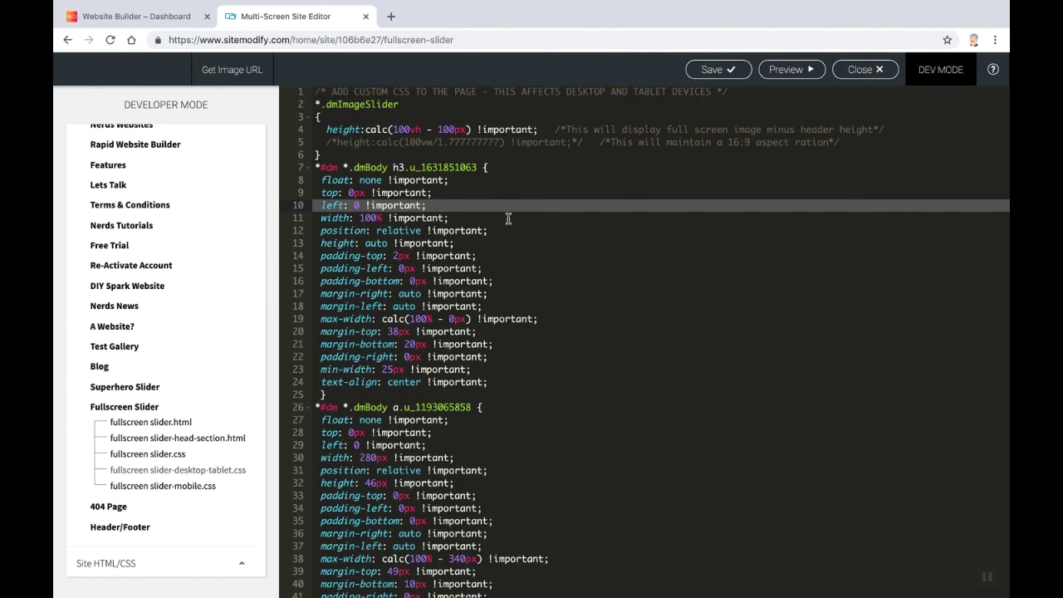
{"action": "left_click", "coordinate": [718, 74]}
{"action": "left_click", "coordinate": [876, 70]}
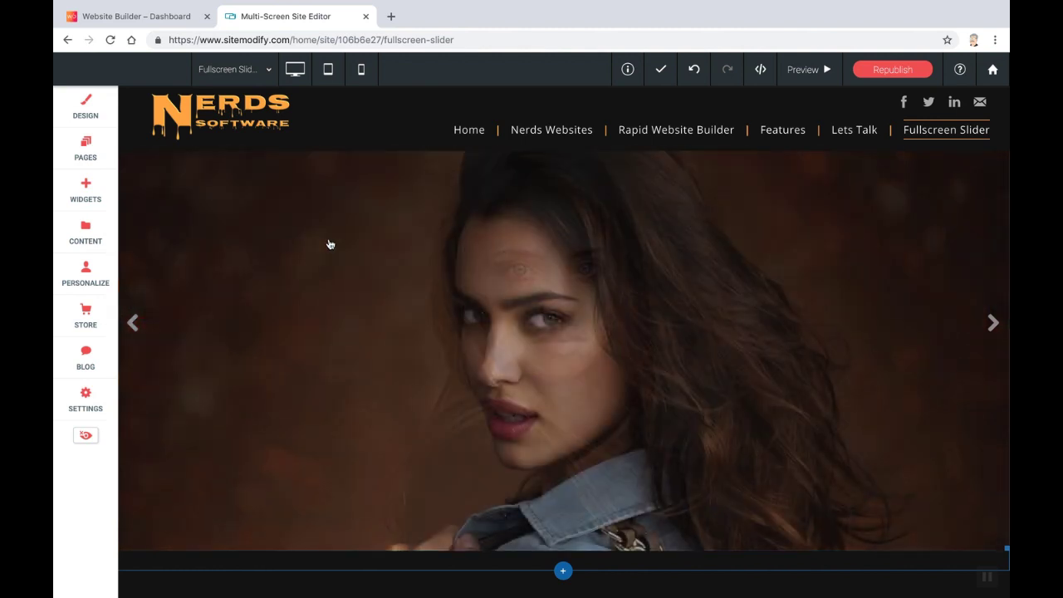
View the Superhero Slider page from the site's page list and return to the Fullscreen Slider page
{"action": "left_click", "coordinate": [84, 145]}
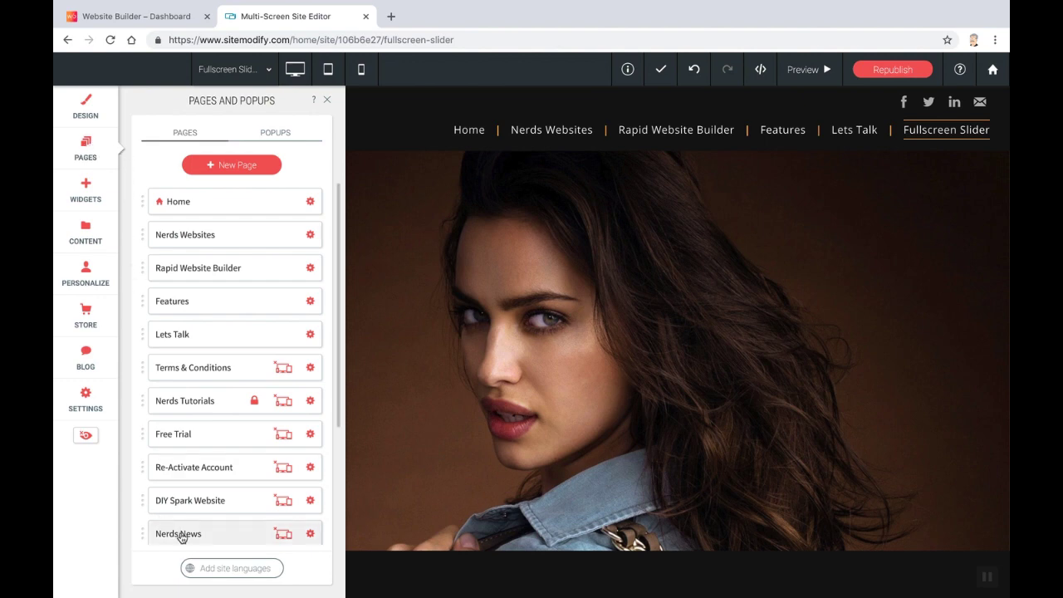
{"action": "scroll", "coordinate": [180, 537], "scroll_direction": "down", "scroll_amount": 3}
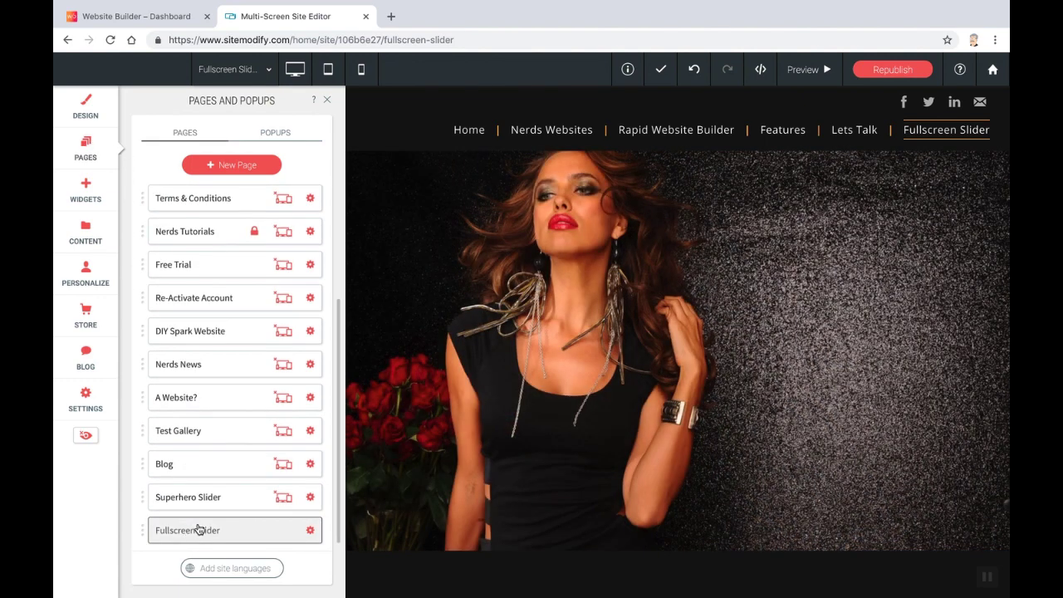
{"action": "left_click", "coordinate": [199, 498]}
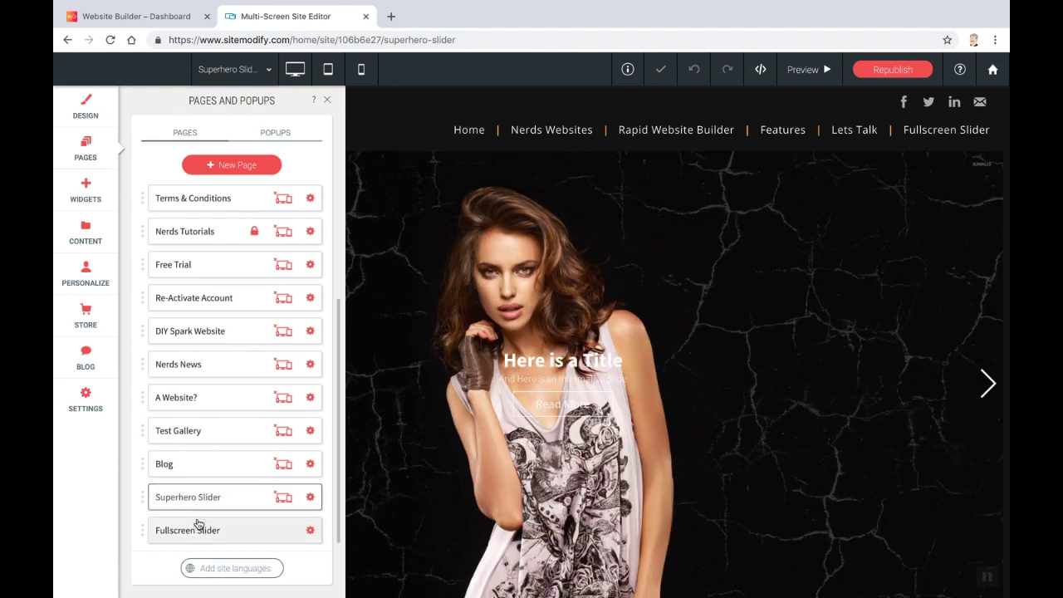
{"action": "left_click", "coordinate": [198, 532]}
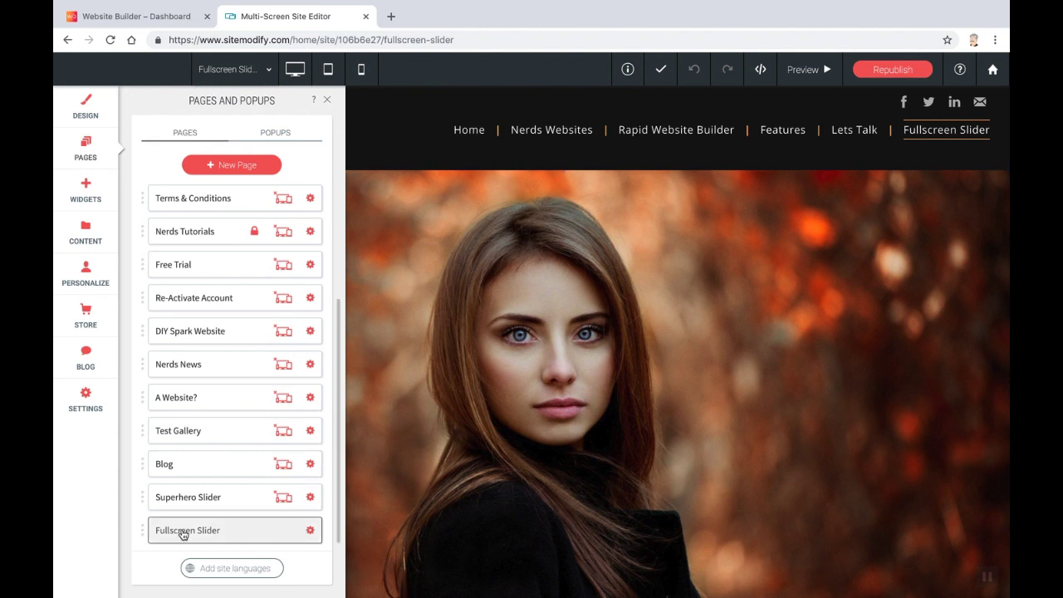
Hide the Fullscreen Slider page from the navigation on all devices and close the page list
{"action": "left_click", "coordinate": [310, 530]}
{"action": "mouse_move", "coordinate": [398, 400]}
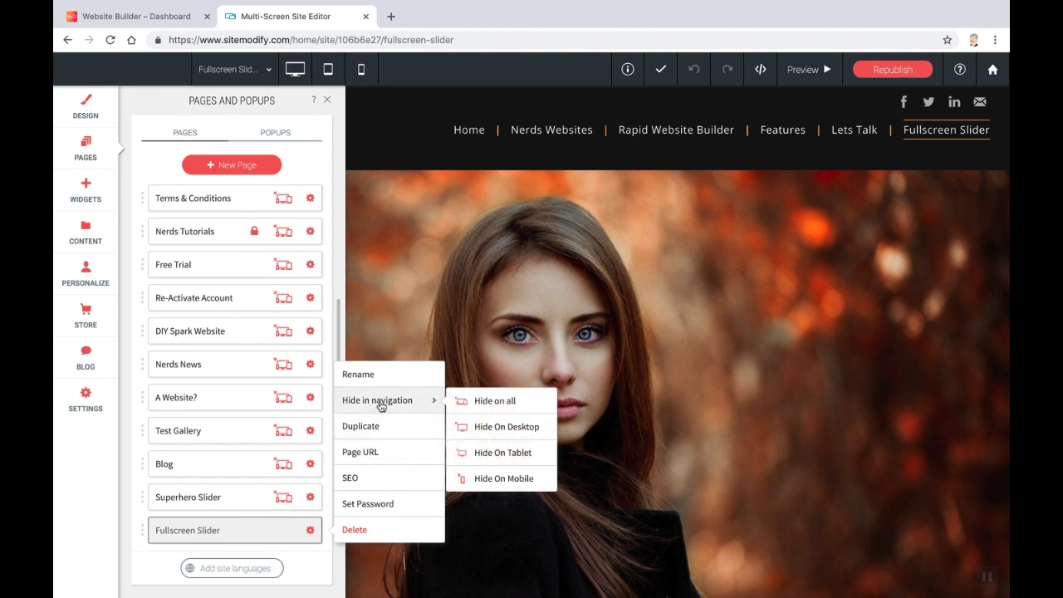
{"action": "left_click", "coordinate": [532, 402]}
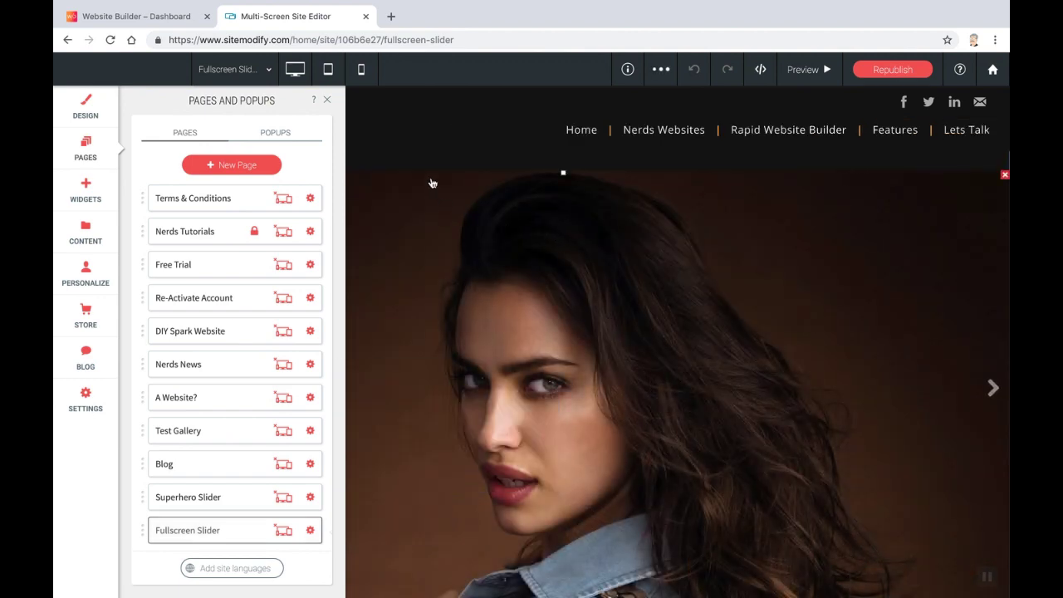
{"action": "left_click", "coordinate": [330, 102]}
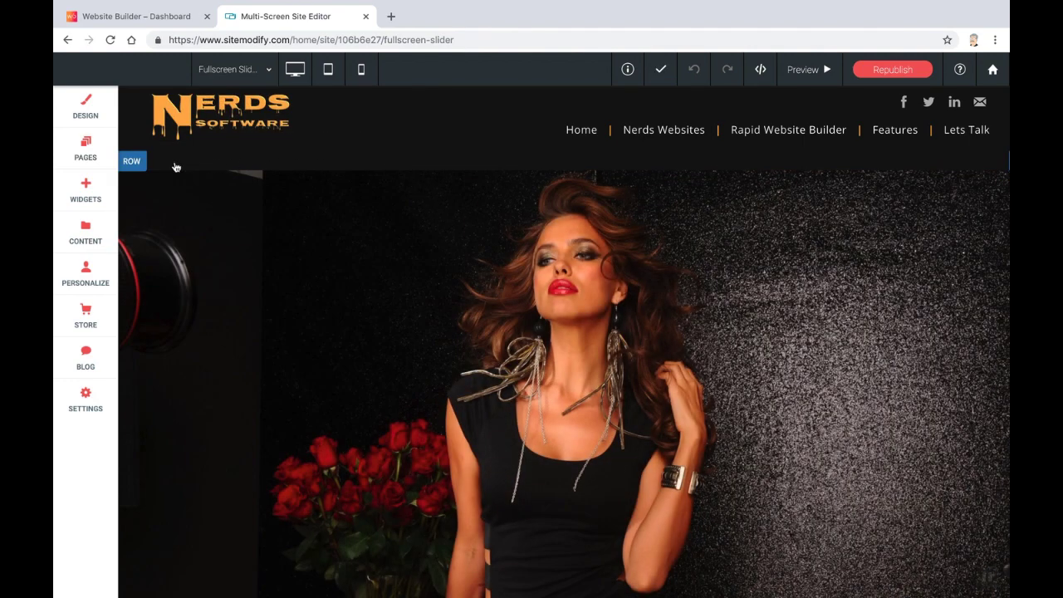
Set the slider row's upper and lower padding to 0 on desktop and tablet and close the row design settings
{"action": "left_click", "coordinate": [136, 162]}
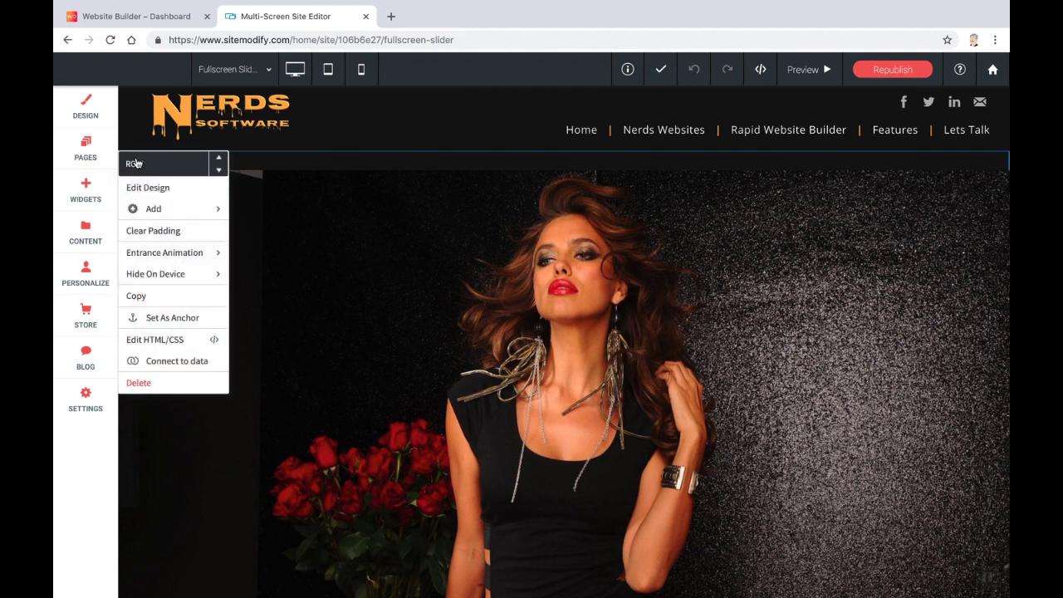
{"action": "left_click", "coordinate": [162, 188]}
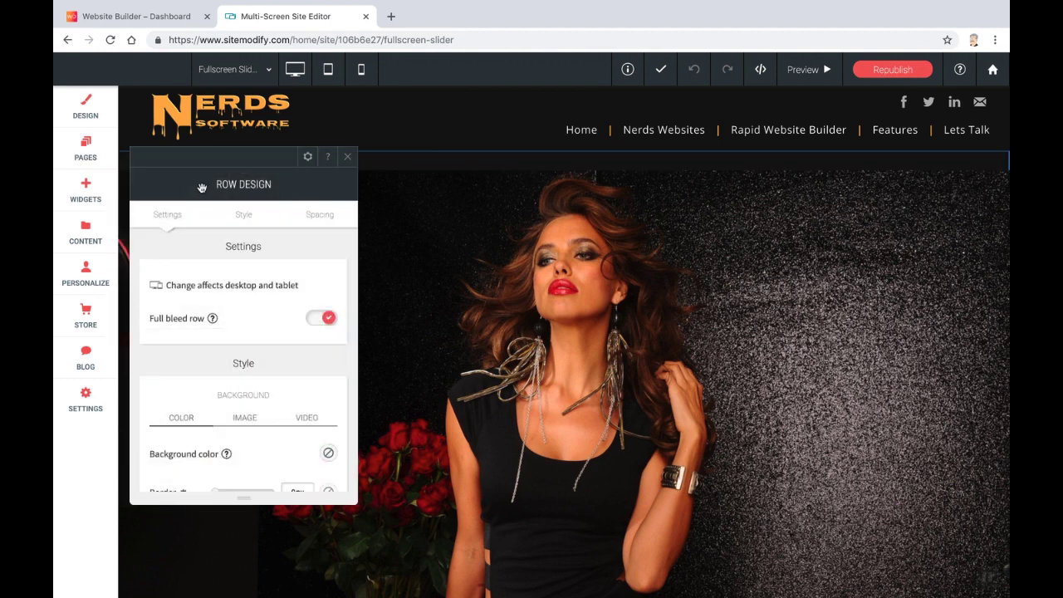
{"action": "scroll", "coordinate": [269, 303], "scroll_direction": "down", "scroll_amount": 6}
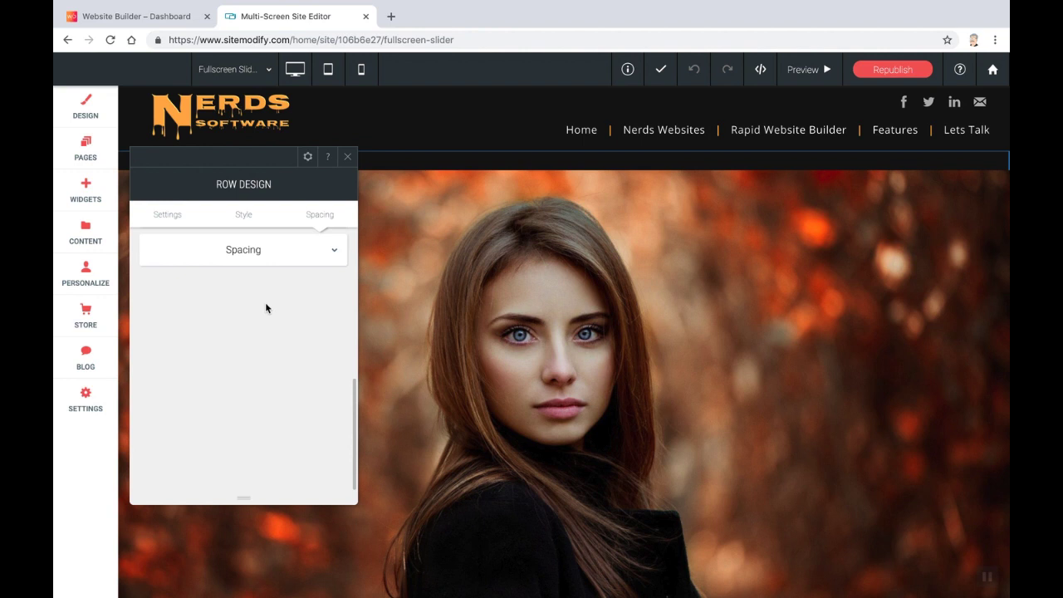
{"action": "left_click", "coordinate": [241, 249]}
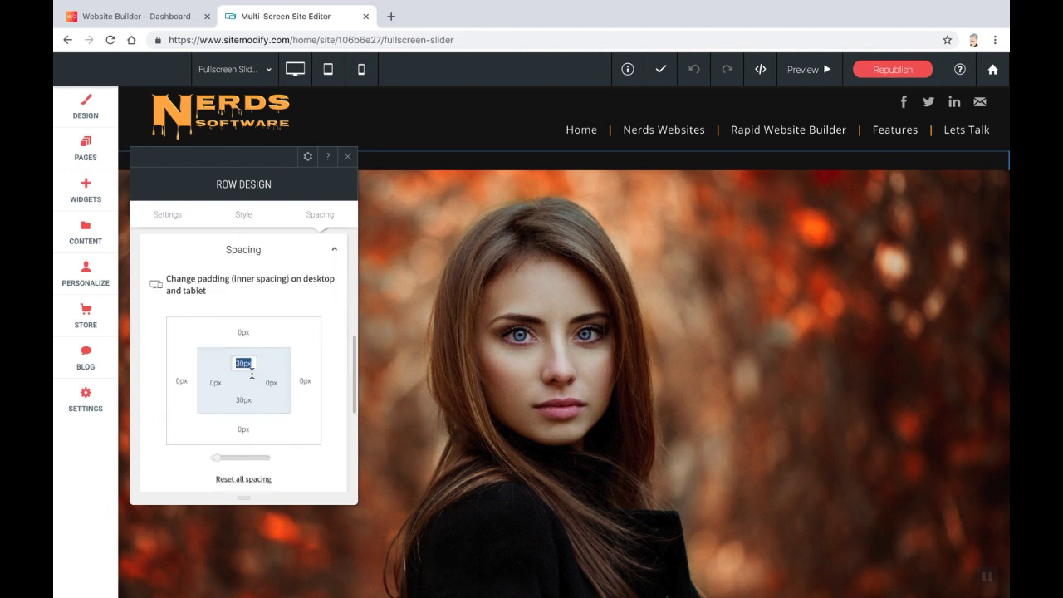
{"action": "left_click", "coordinate": [251, 366]}
{"action": "double_click", "coordinate": [246, 364]}
{"action": "type", "text": "0"}
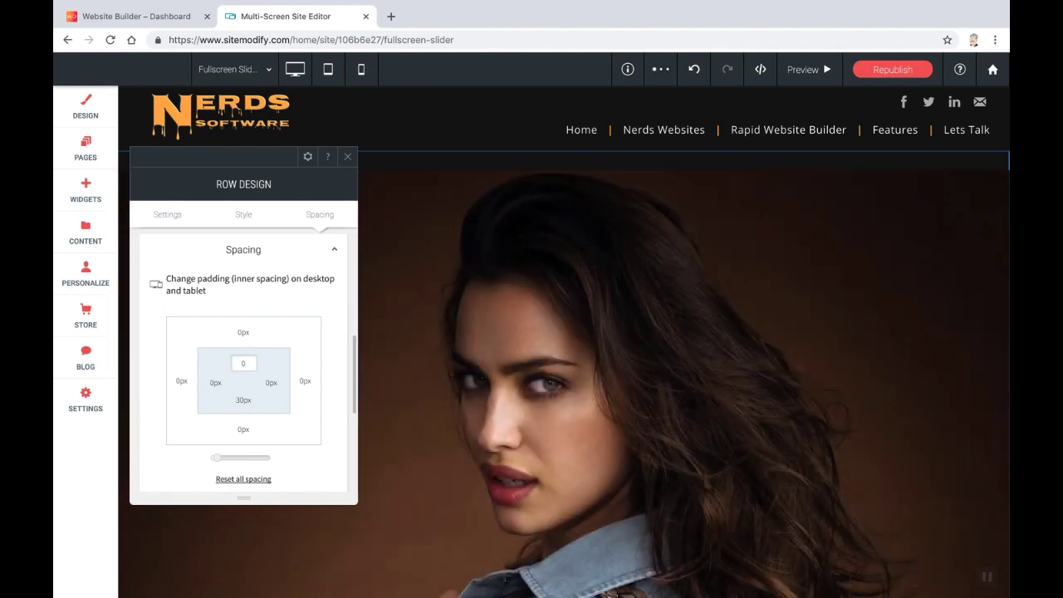
{"action": "key", "text": "Tab"}
{"action": "type", "text": "0"}
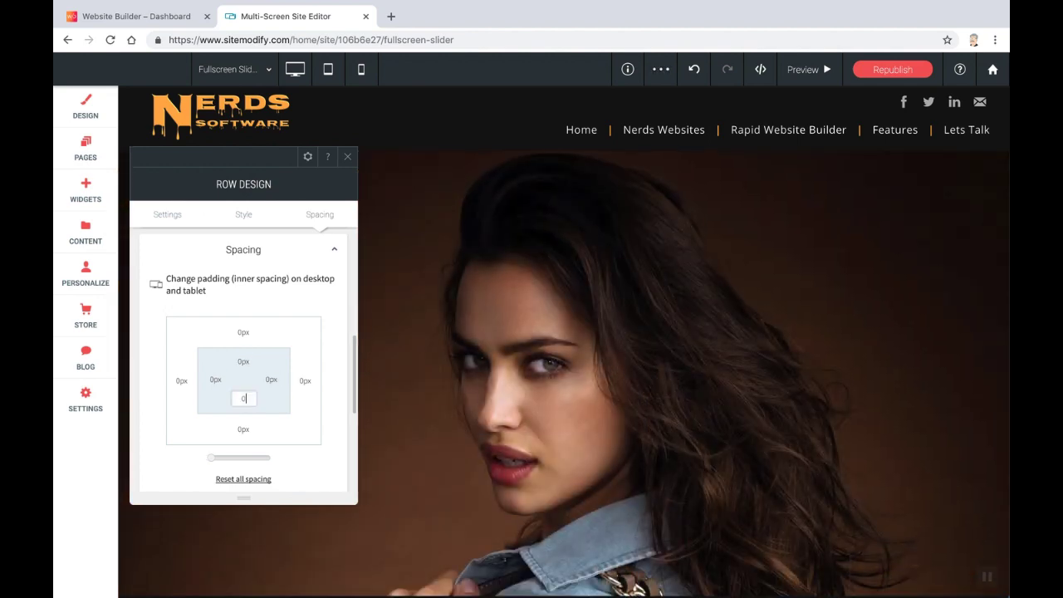
{"action": "key", "text": "Tab"}
{"action": "key", "text": "Tab"}
{"action": "key", "text": "Tab"}
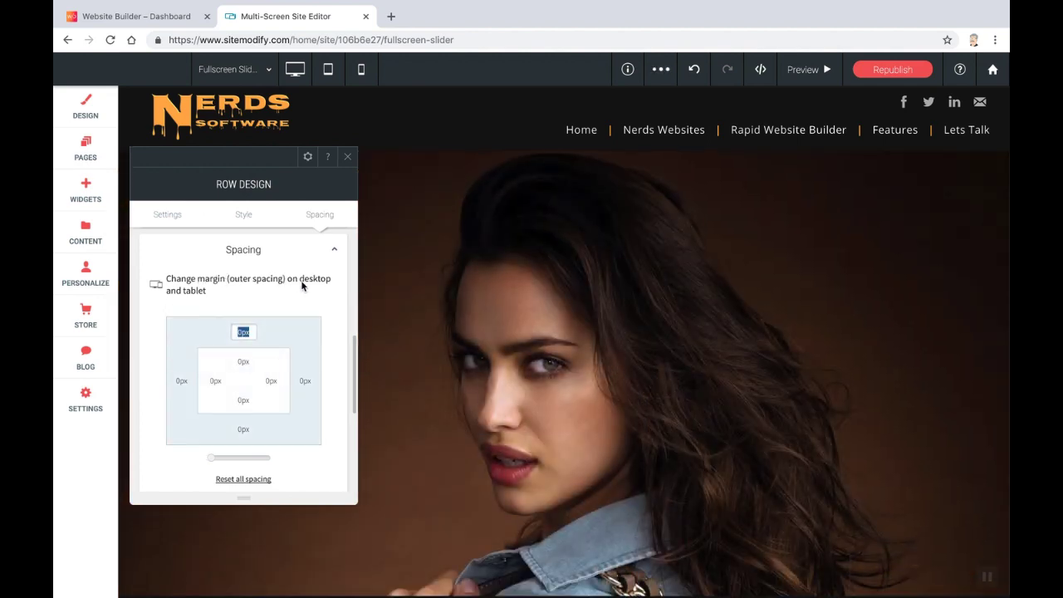
{"action": "left_click", "coordinate": [348, 156]}
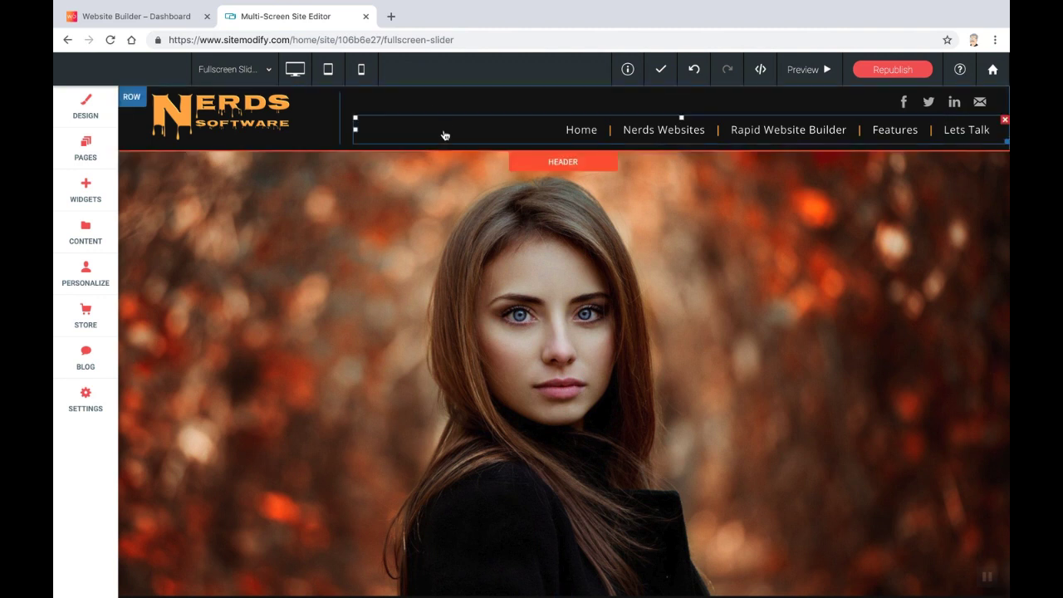
Examine how the slider fills the Fullscreen Slider page in the desktop, tablet and mobile layouts
{"action": "scroll", "coordinate": [489, 314], "scroll_direction": "down", "scroll_amount": 3}
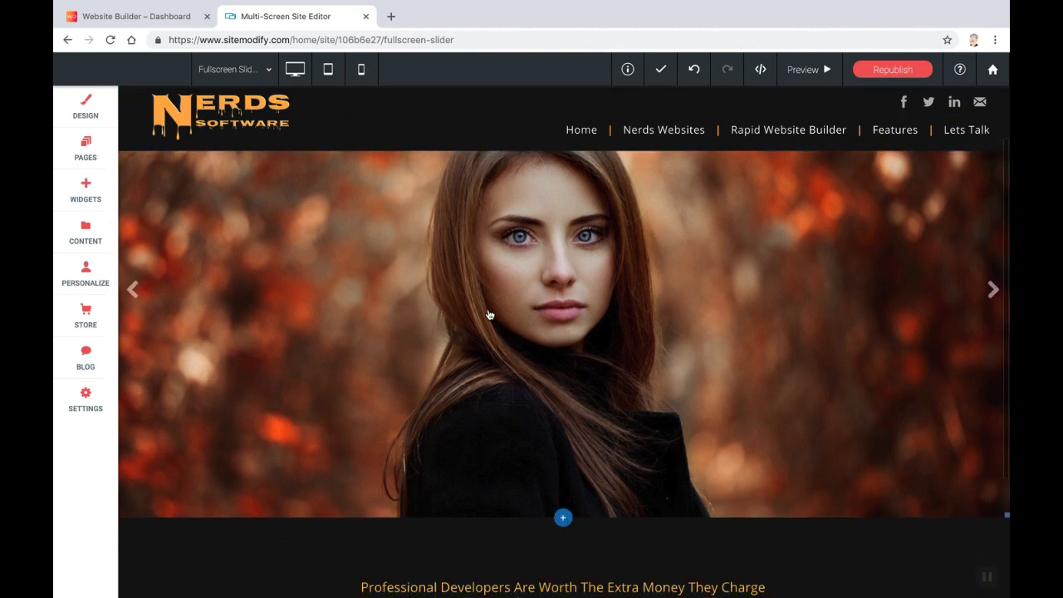
{"action": "scroll", "coordinate": [490, 314], "scroll_direction": "down", "scroll_amount": 2}
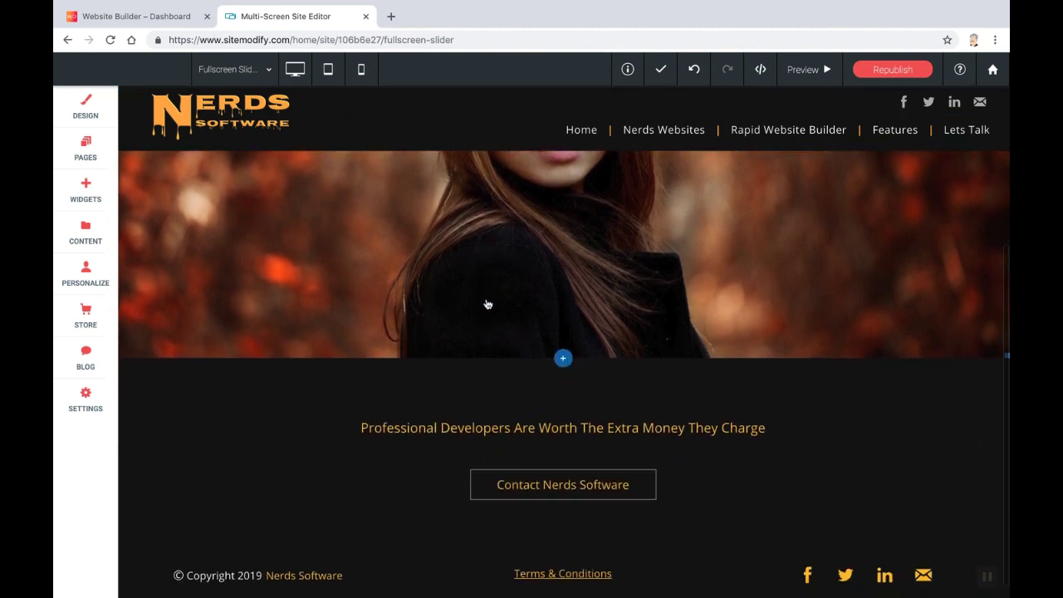
{"action": "scroll", "coordinate": [487, 304], "scroll_direction": "up", "scroll_amount": 5}
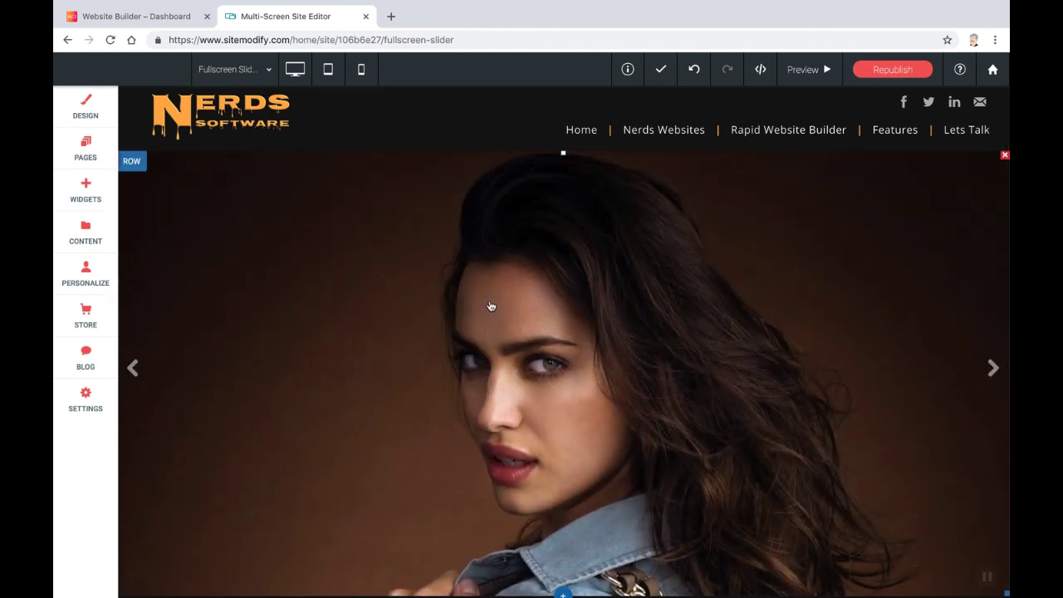
{"action": "left_click", "coordinate": [329, 69]}
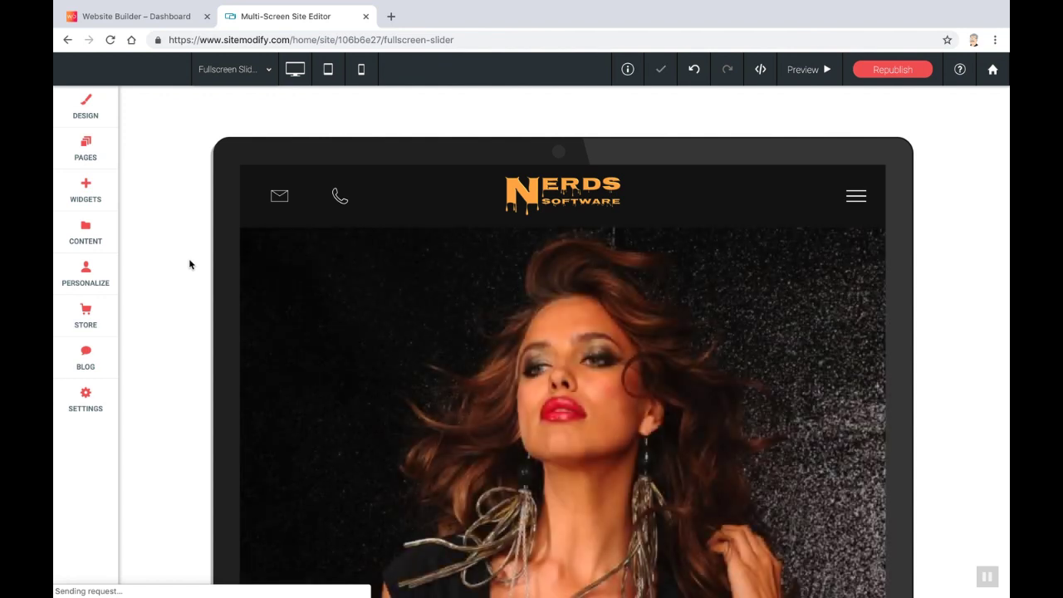
{"action": "scroll", "coordinate": [188, 277], "scroll_direction": "down", "scroll_amount": 5}
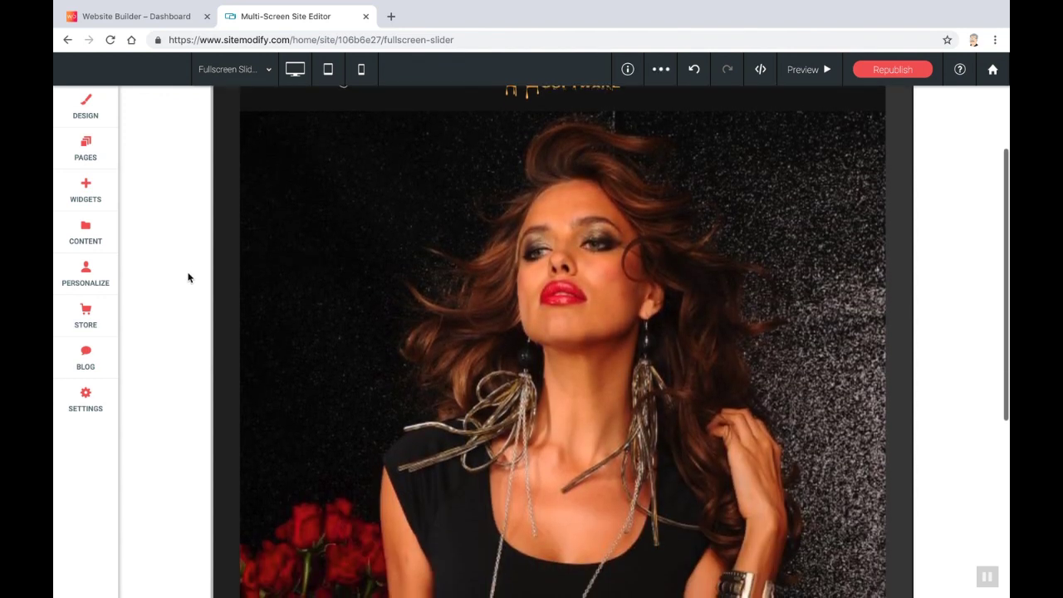
{"action": "scroll", "coordinate": [188, 277], "scroll_direction": "down", "scroll_amount": 2}
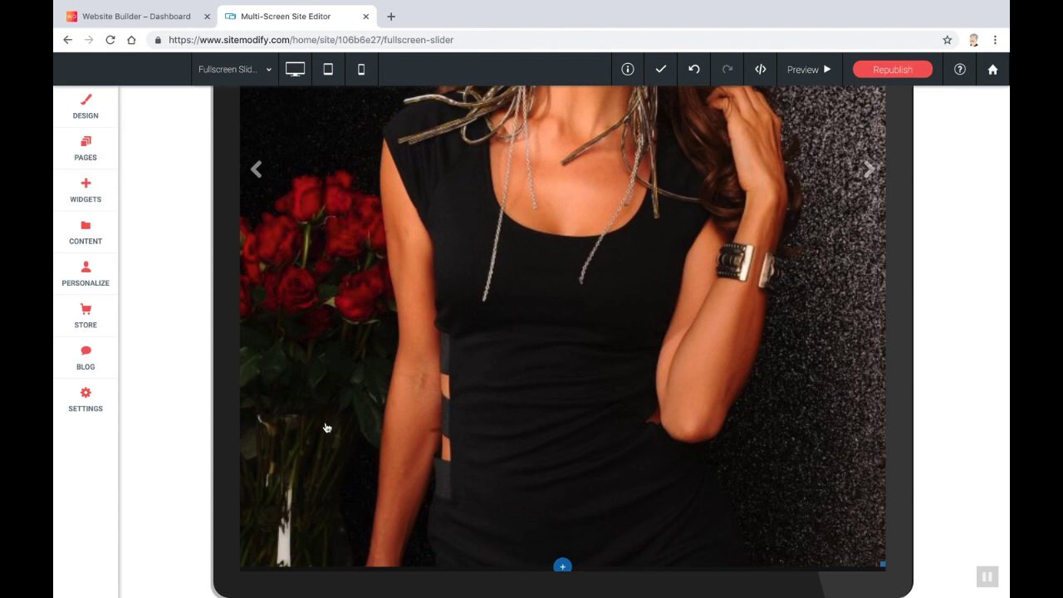
{"action": "scroll", "coordinate": [339, 425], "scroll_direction": "down", "scroll_amount": 3}
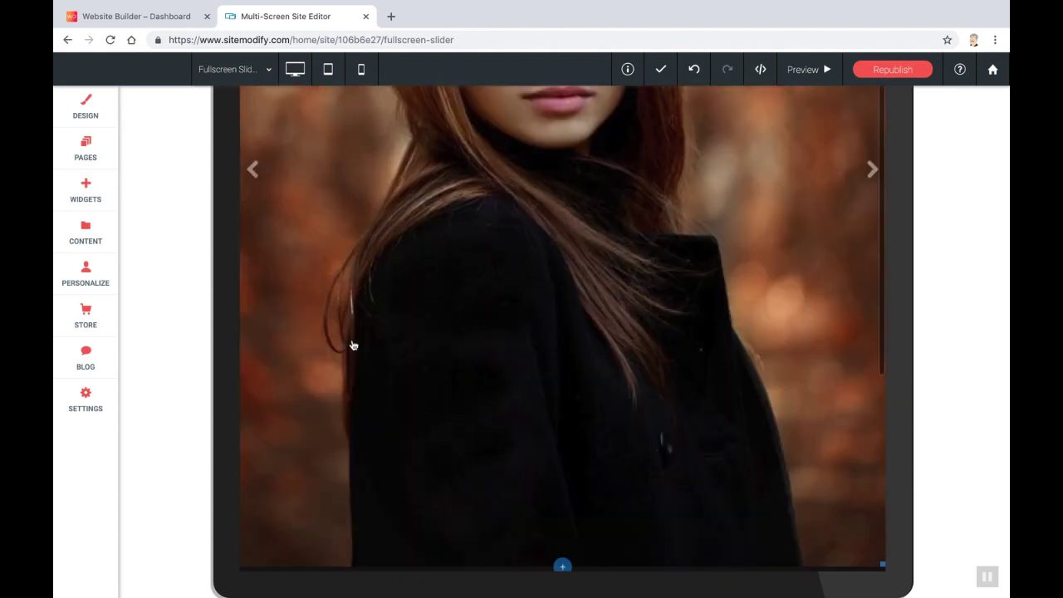
{"action": "scroll", "coordinate": [351, 344], "scroll_direction": "up", "scroll_amount": 3}
{"action": "scroll", "coordinate": [165, 265], "scroll_direction": "up", "scroll_amount": 5}
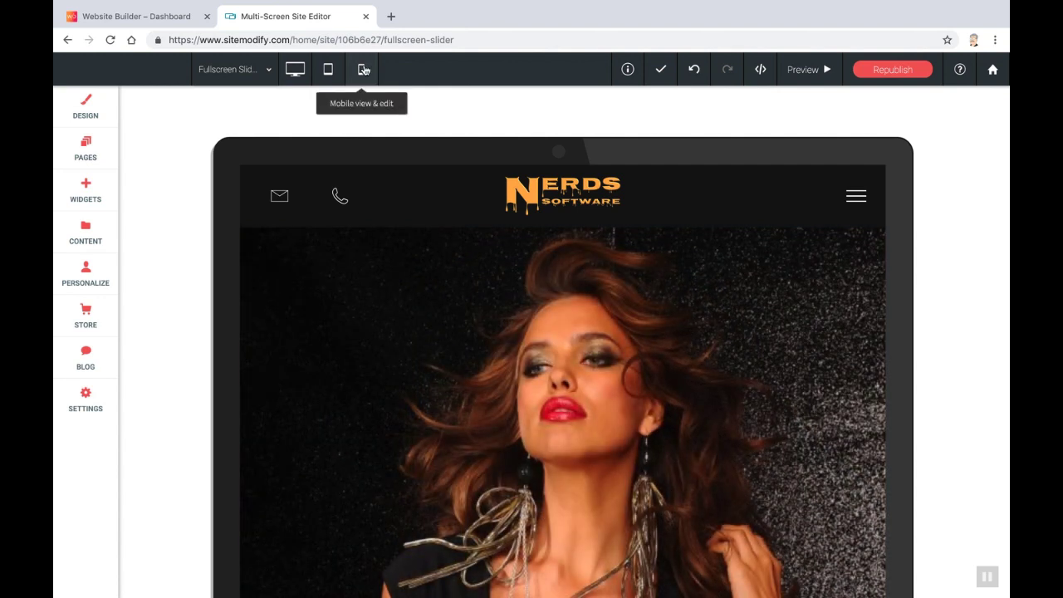
{"action": "left_click", "coordinate": [361, 69]}
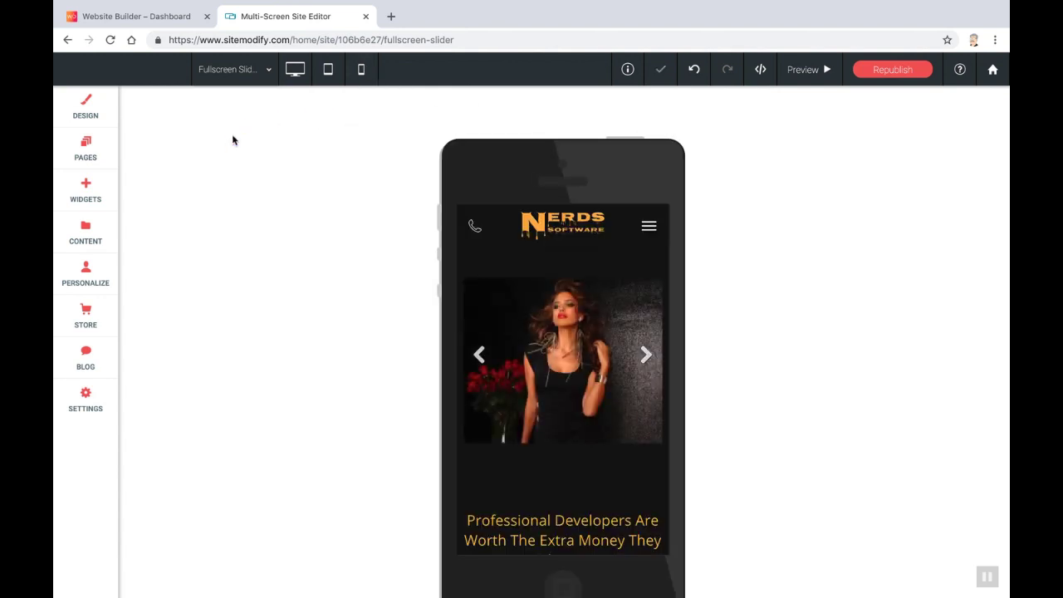
{"action": "left_click", "coordinate": [497, 299]}
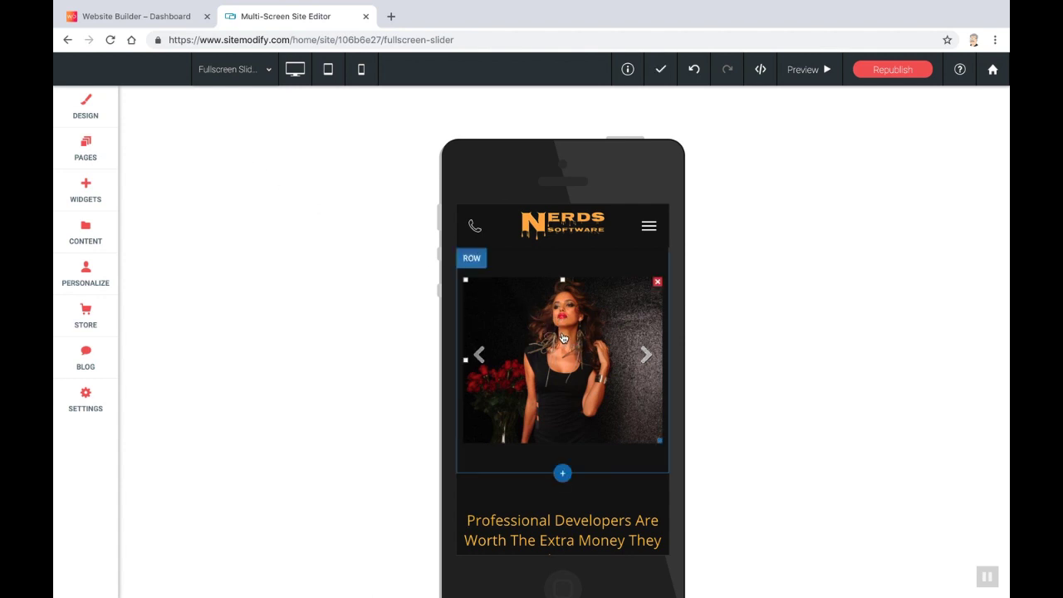
In developer mode, add a *.dmImageSlider rule to fullscreen slider-mobile.css with commented-out !important heights calc(100vh - 70px) and calc(100vw/1.777777777)
{"action": "left_click", "coordinate": [759, 70]}
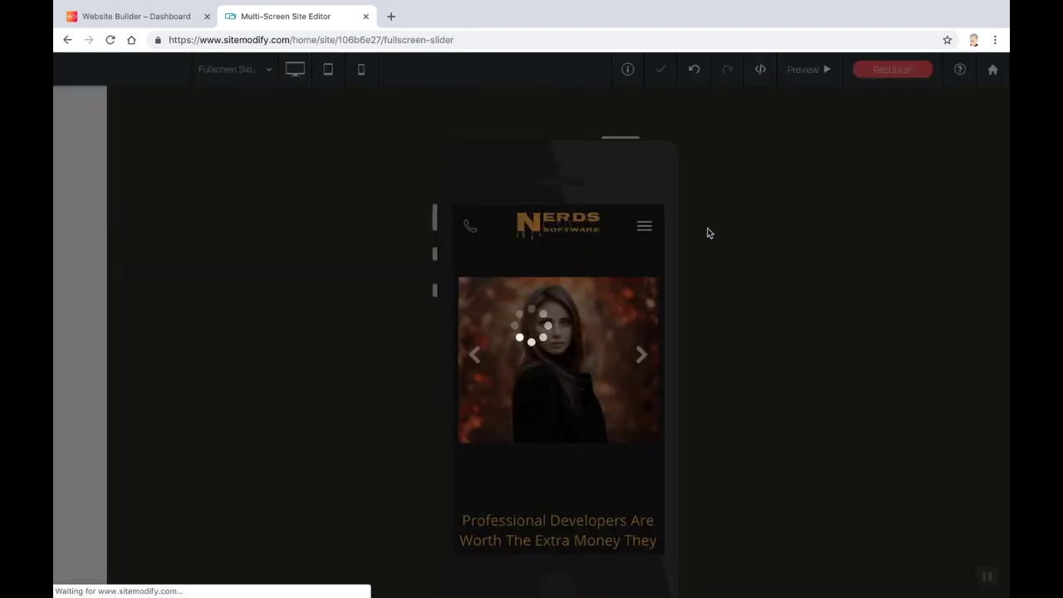
{"action": "scroll", "coordinate": [137, 306], "scroll_direction": "down", "scroll_amount": 2}
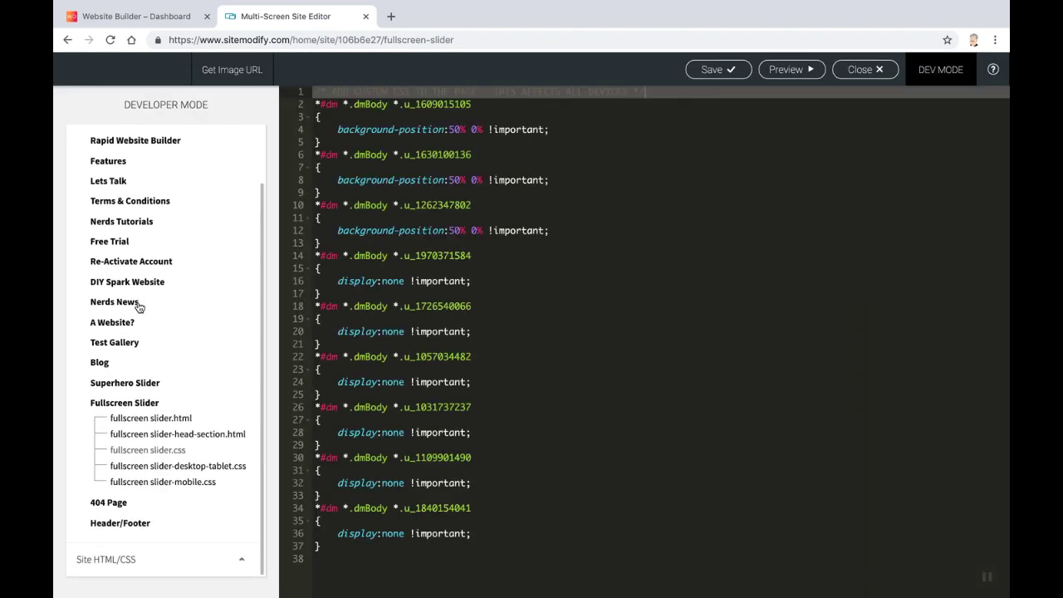
{"action": "left_click", "coordinate": [180, 485]}
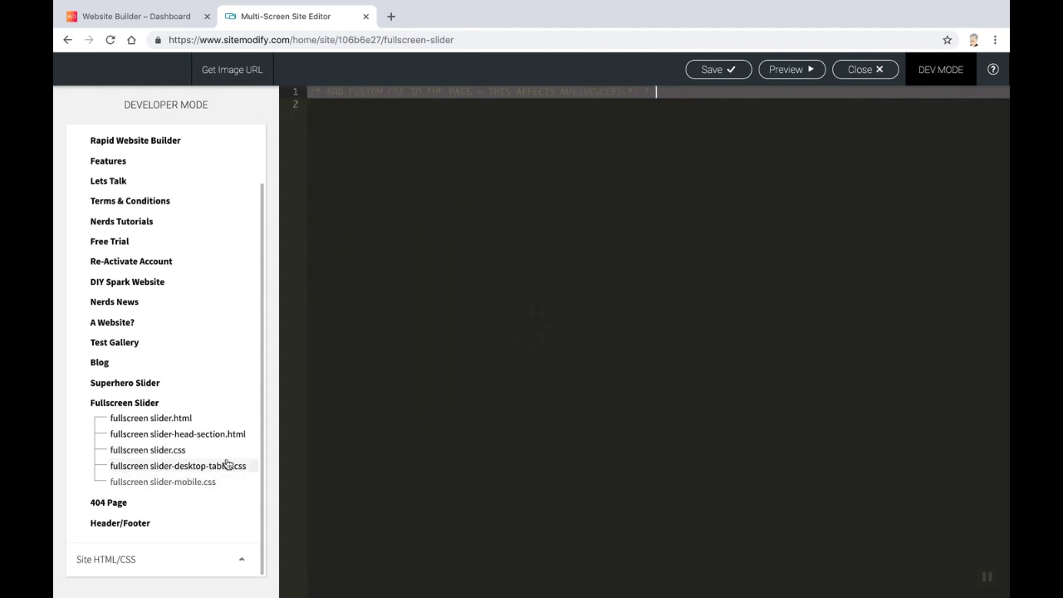
{"action": "key", "text": "Return"}
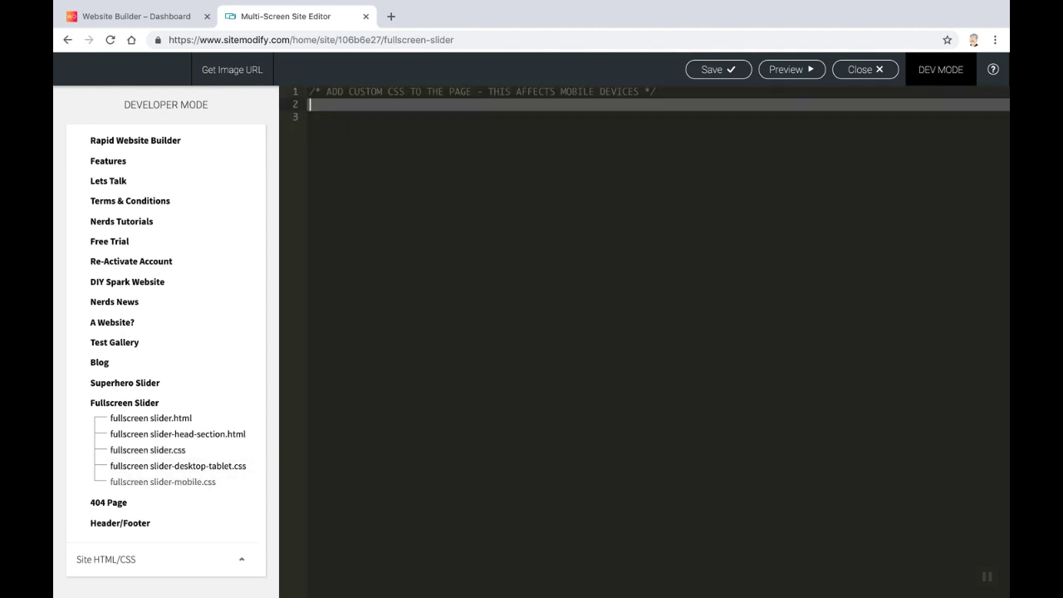
{"action": "type", "text": "*.dmImageSlider {   /*height:calc(100vh - 70px) !important;*/   /*This will display full screen image minus header height*/   /*height:calc(100vw/1.777777777) !important;*/   /*This will maintain a 16:9 aspect ration*/ }"}
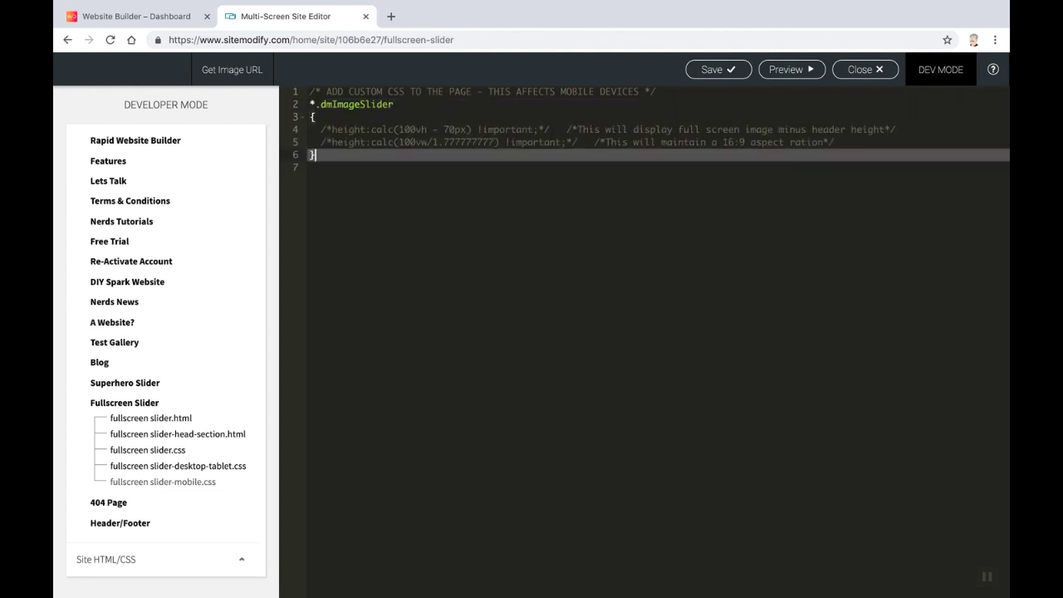
{"action": "key", "text": "Down"}
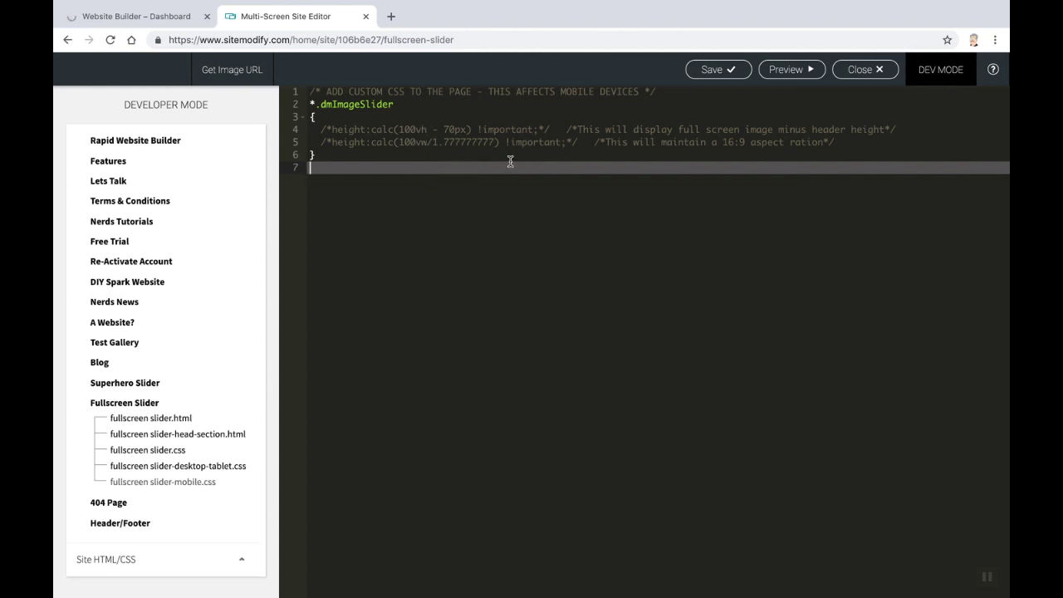
Uncomment the height:calc(100vh - 70px) !important line in fullscreen slider-mobile.css, save the file and close developer mode
{"action": "left_click", "coordinate": [549, 130]}
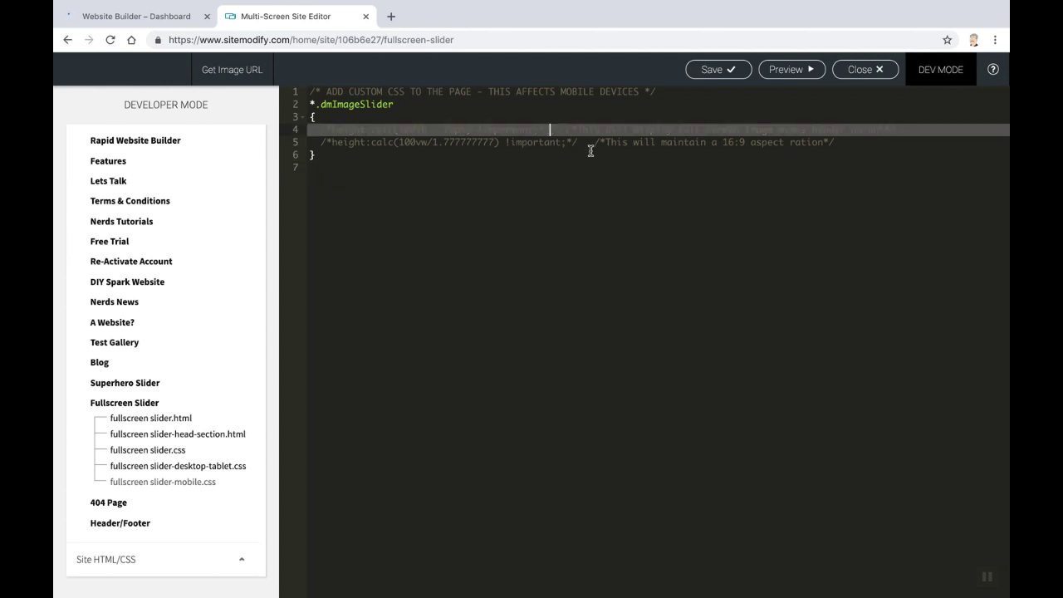
{"action": "key", "text": "BackSpace"}
{"action": "key", "text": "BackSpace"}
{"action": "key", "text": "BackSpace"}
{"action": "key", "text": "BackSpace"}
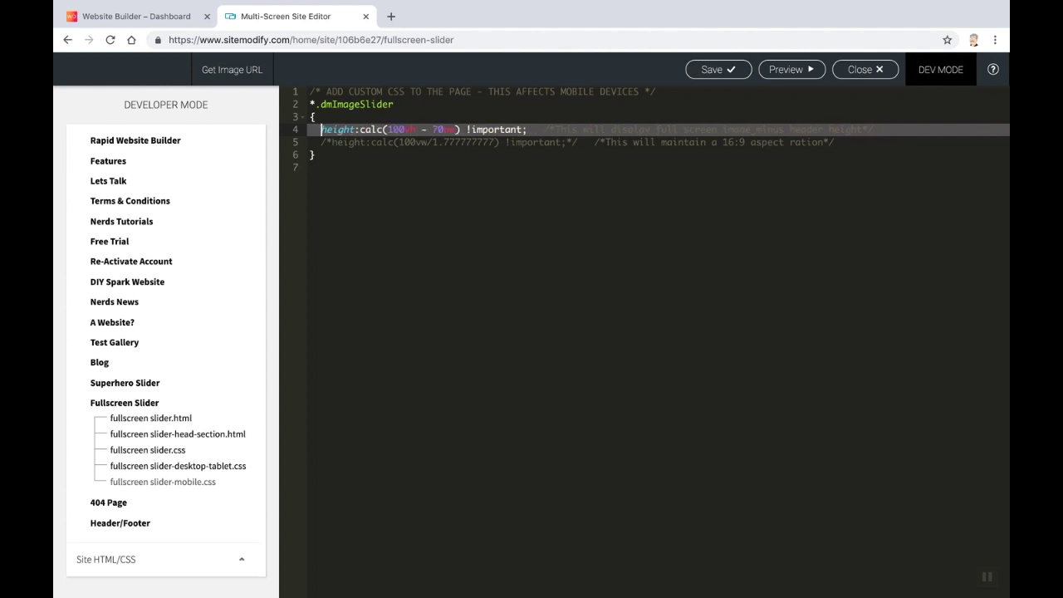
{"action": "left_click", "coordinate": [478, 168]}
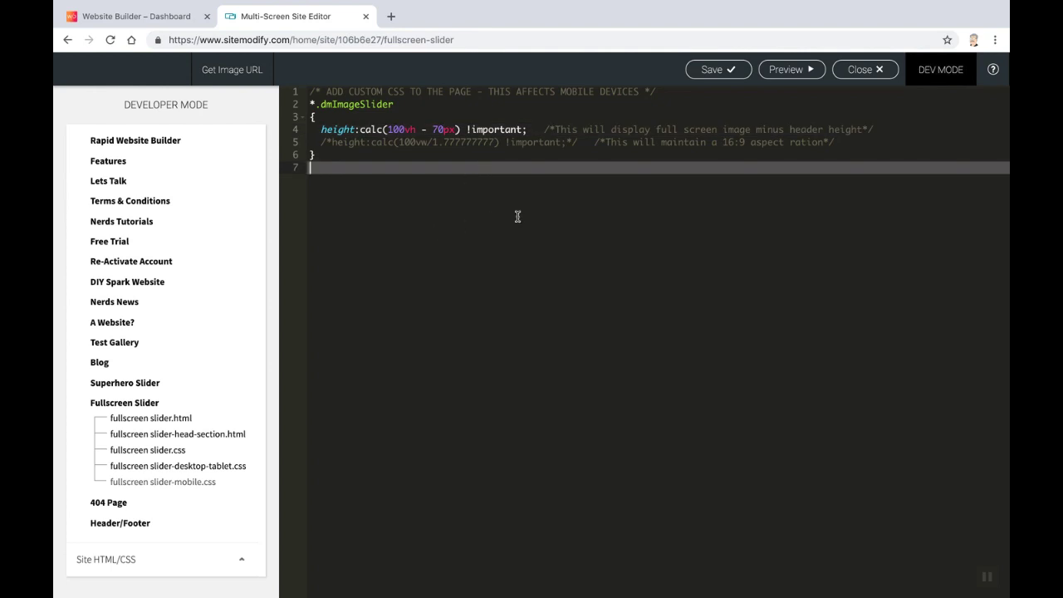
{"action": "left_click", "coordinate": [710, 69]}
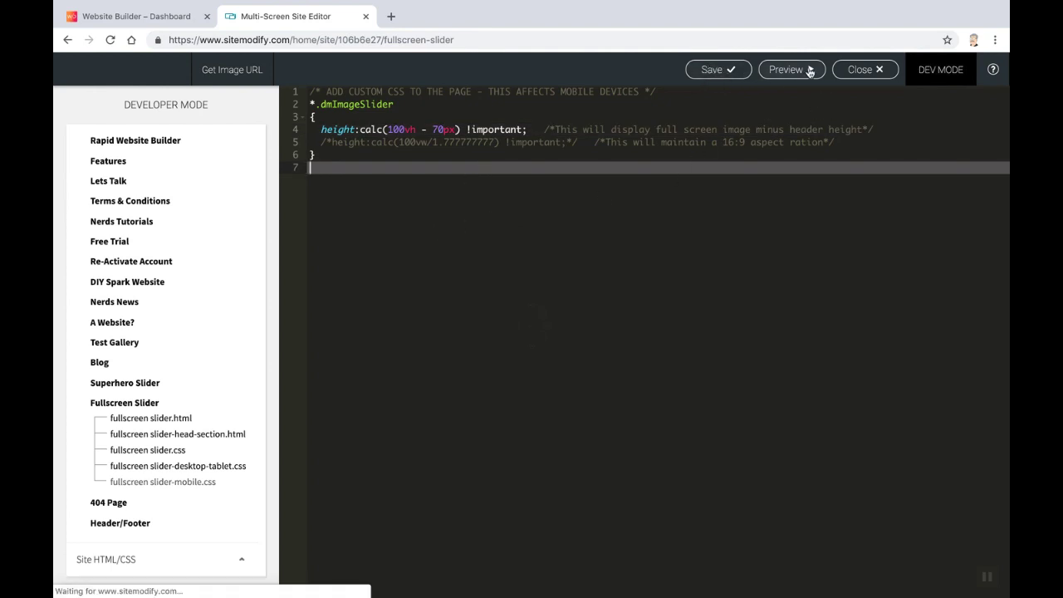
{"action": "left_click", "coordinate": [852, 71]}
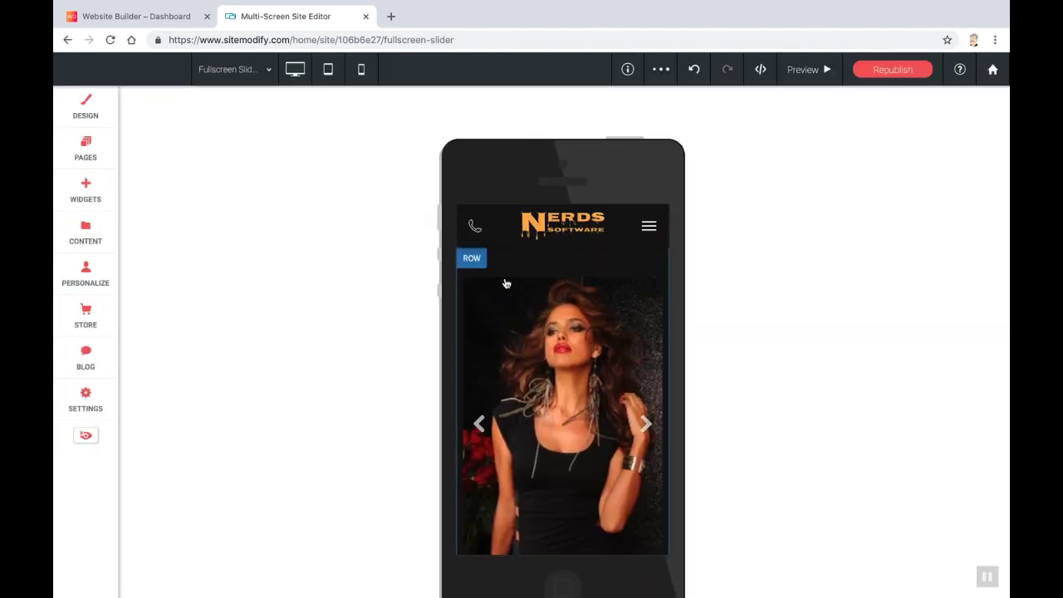
Refresh the mobile layout by switching to the Superhero Slider page and back to Fullscreen Slider
{"action": "left_click", "coordinate": [85, 152]}
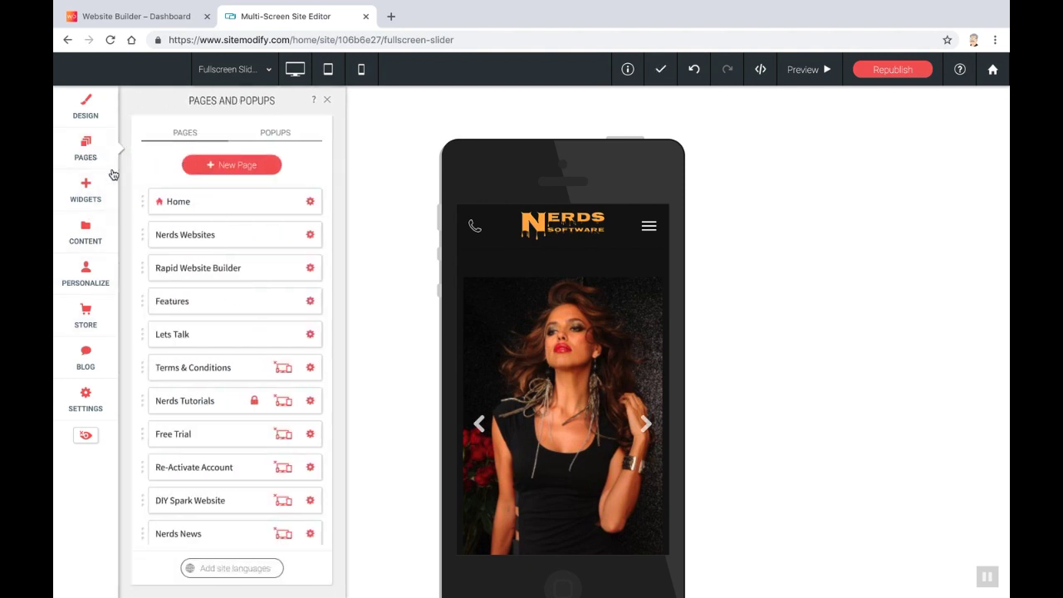
{"action": "scroll", "coordinate": [207, 386], "scroll_direction": "down", "scroll_amount": 3}
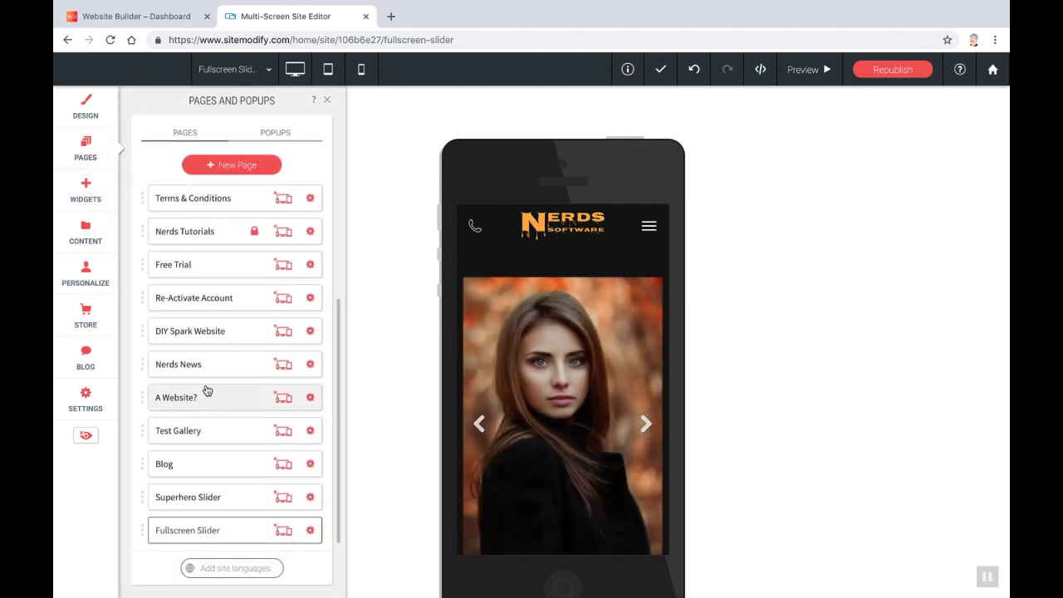
{"action": "left_click", "coordinate": [198, 498]}
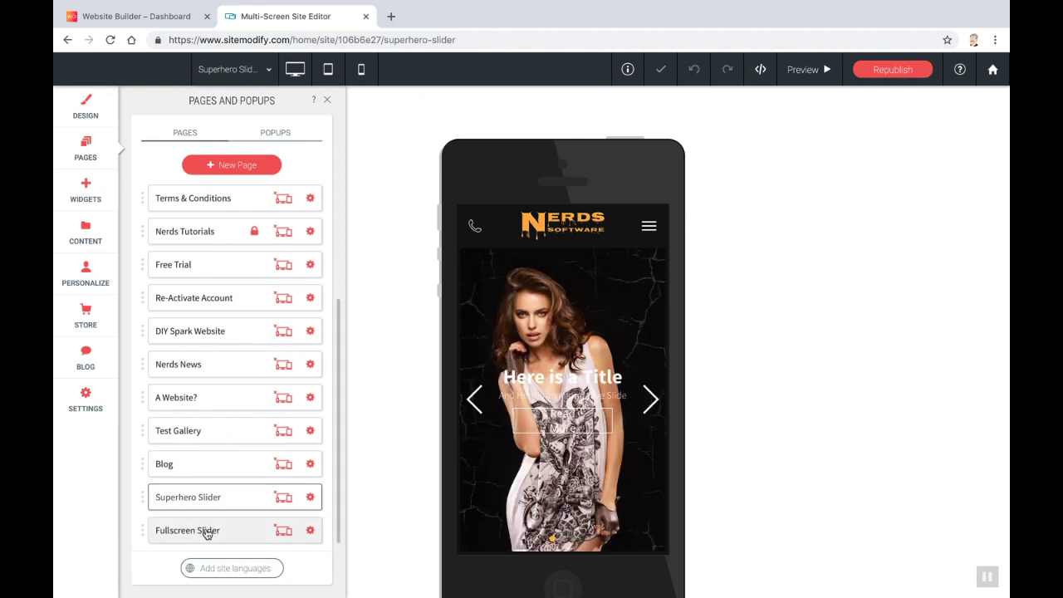
{"action": "left_click", "coordinate": [207, 531]}
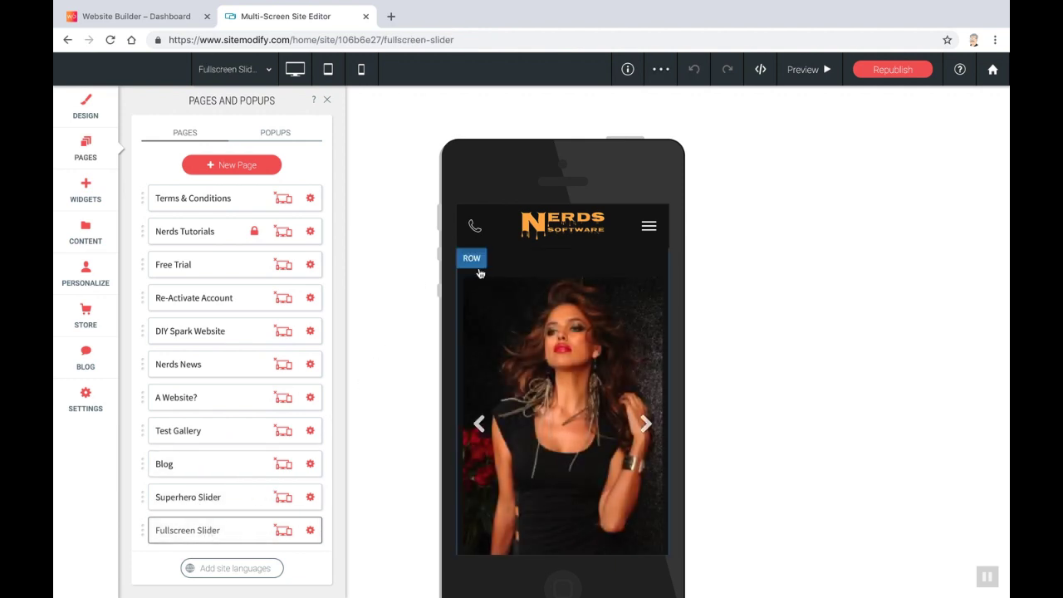
Set the slider row's upper and lower padding to 0 on mobile and close the row design settings
{"action": "left_click", "coordinate": [472, 259]}
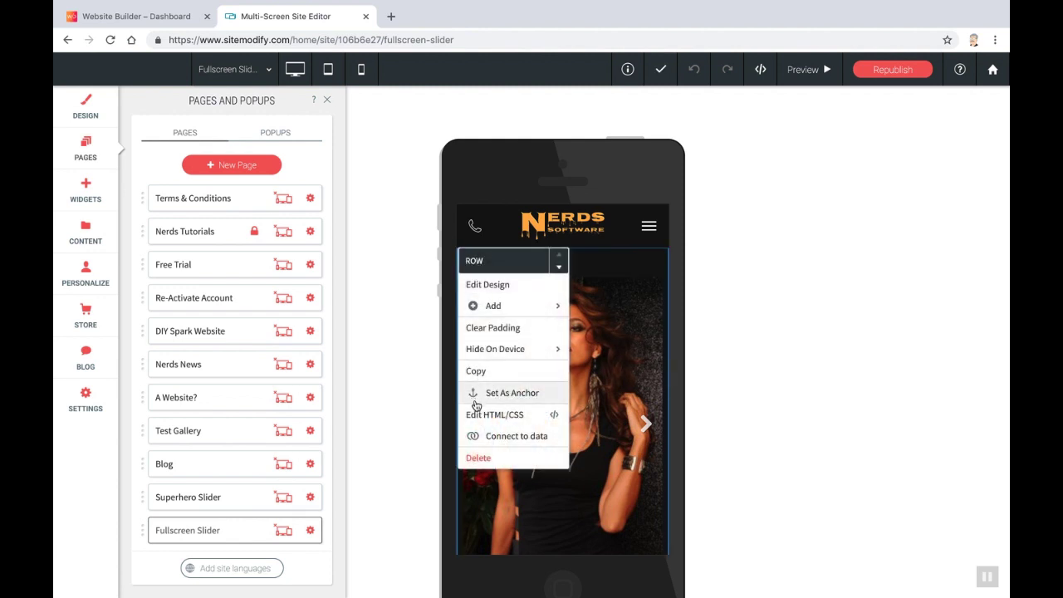
{"action": "left_click", "coordinate": [490, 285]}
{"action": "scroll", "coordinate": [220, 361], "scroll_direction": "down", "scroll_amount": 5}
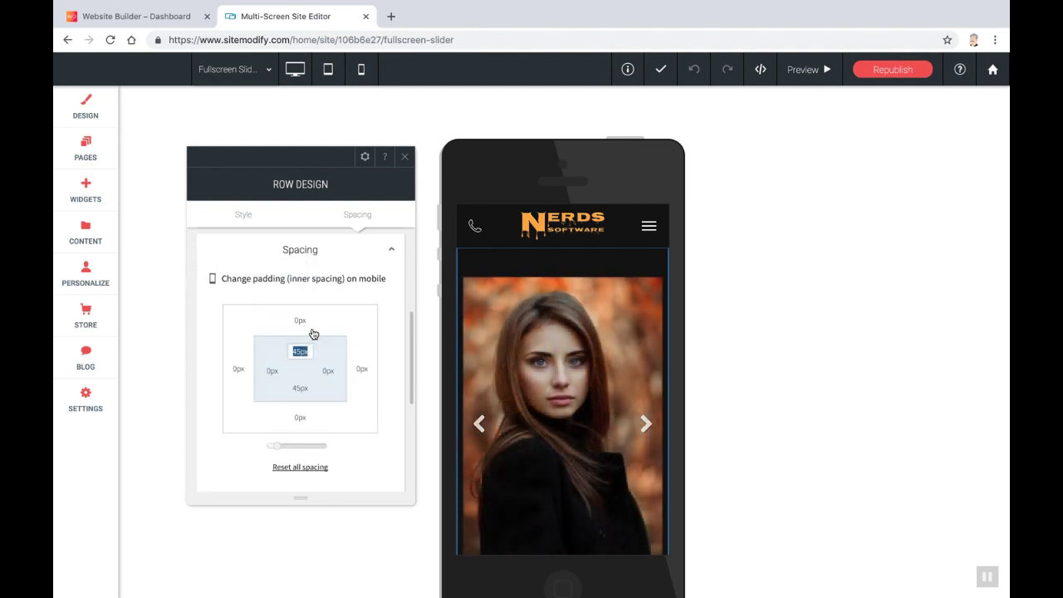
{"action": "type", "text": "0"}
{"action": "key", "text": "Tab"}
{"action": "key", "text": "Tab"}
{"action": "type", "text": "0"}
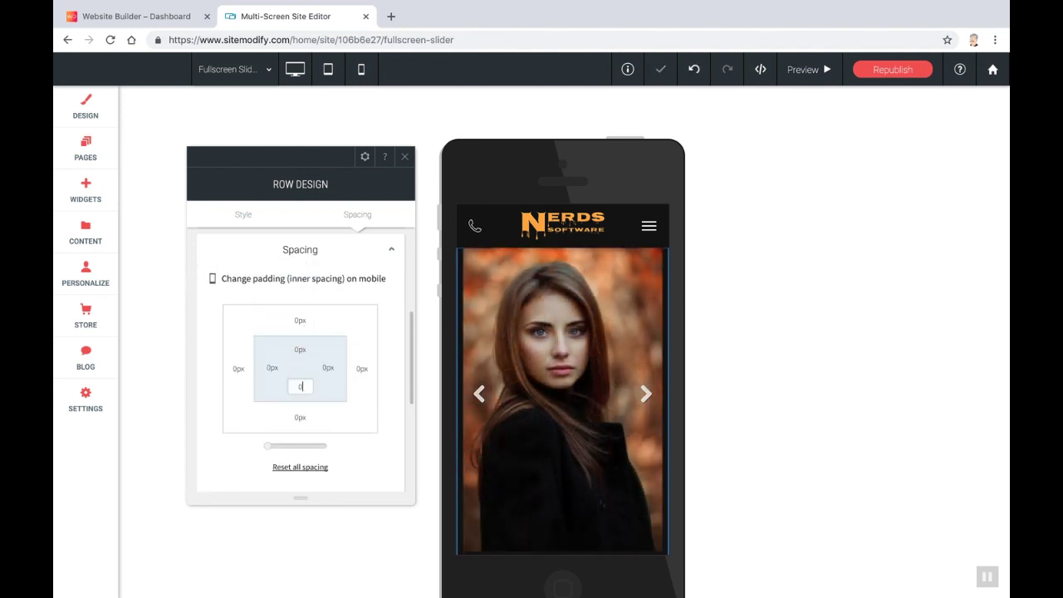
{"action": "left_click", "coordinate": [310, 334]}
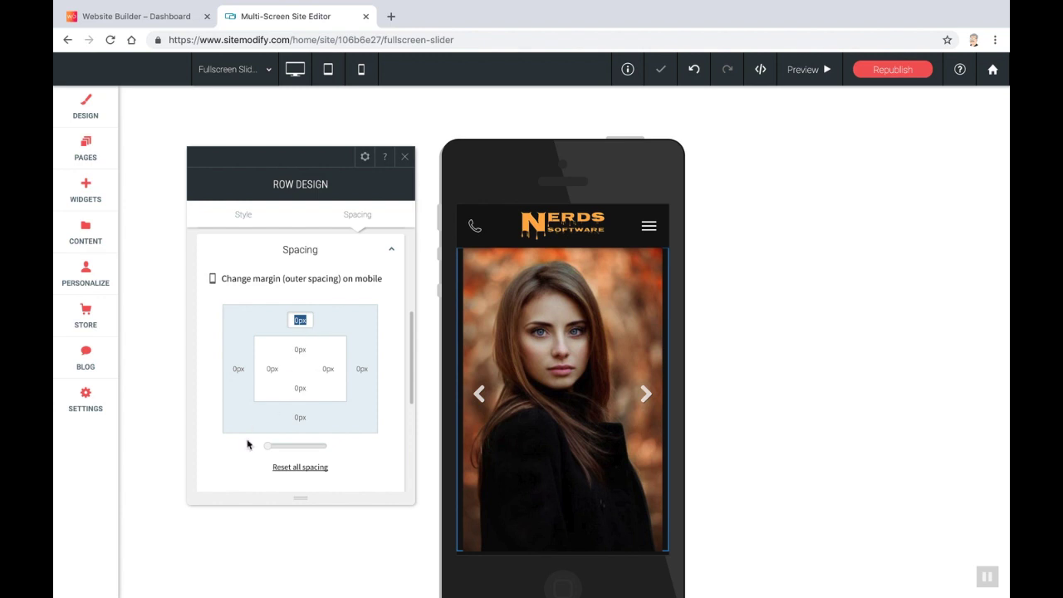
{"action": "left_click", "coordinate": [405, 156]}
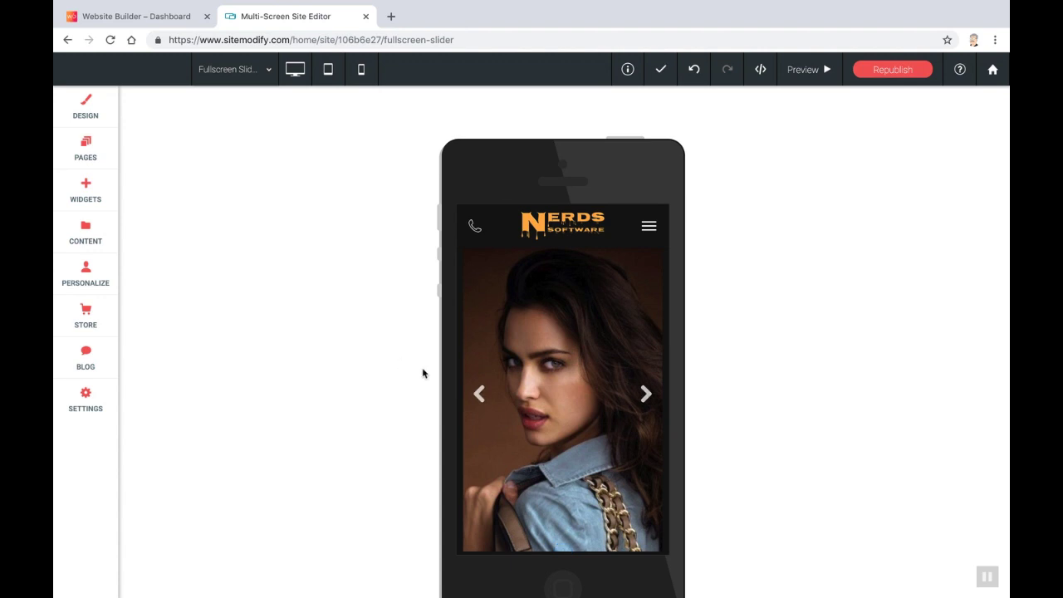
In developer mode, replace the *.dmImageSlider rule in fullscreen slider-mobile.css with the version that has both height lines commented out
{"action": "scroll", "coordinate": [423, 374], "scroll_direction": "down", "scroll_amount": 1}
{"action": "scroll", "coordinate": [508, 375], "scroll_direction": "down", "scroll_amount": 2}
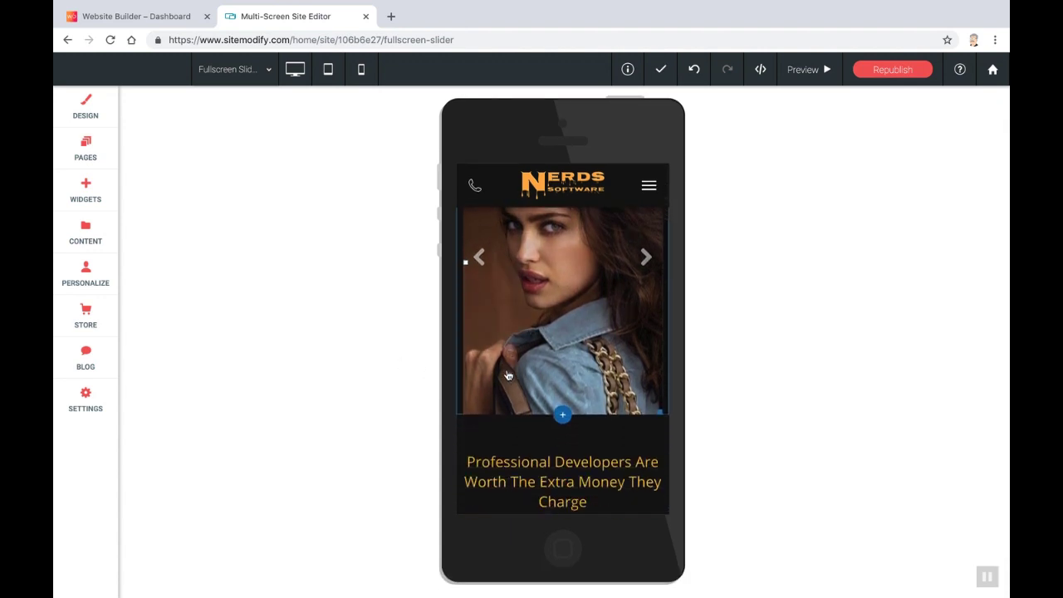
{"action": "scroll", "coordinate": [508, 375], "scroll_direction": "down", "scroll_amount": 2}
{"action": "scroll", "coordinate": [510, 370], "scroll_direction": "up", "scroll_amount": 3}
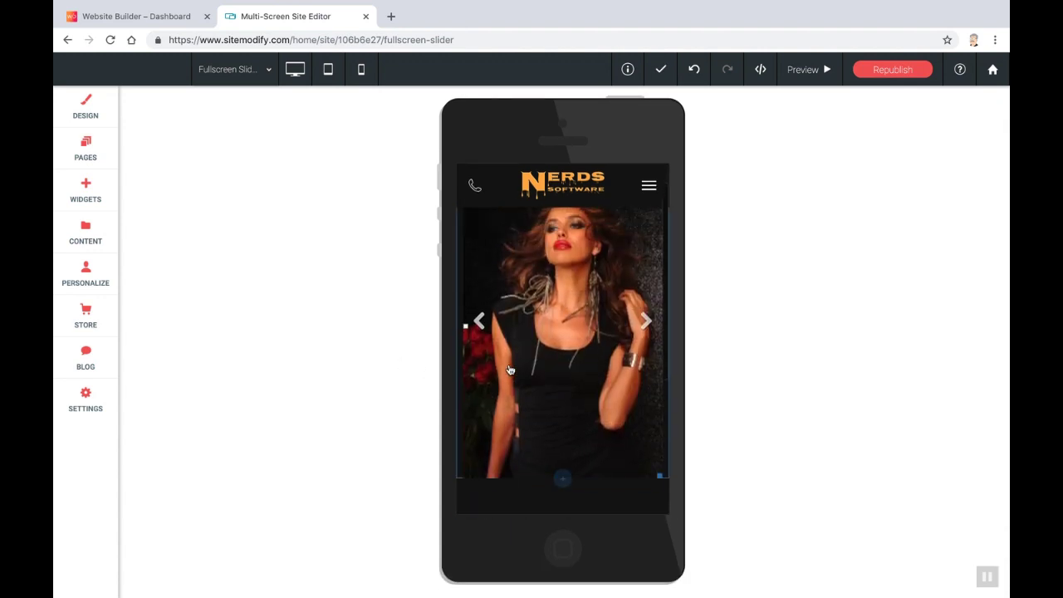
{"action": "scroll", "coordinate": [510, 370], "scroll_direction": "up", "scroll_amount": 1}
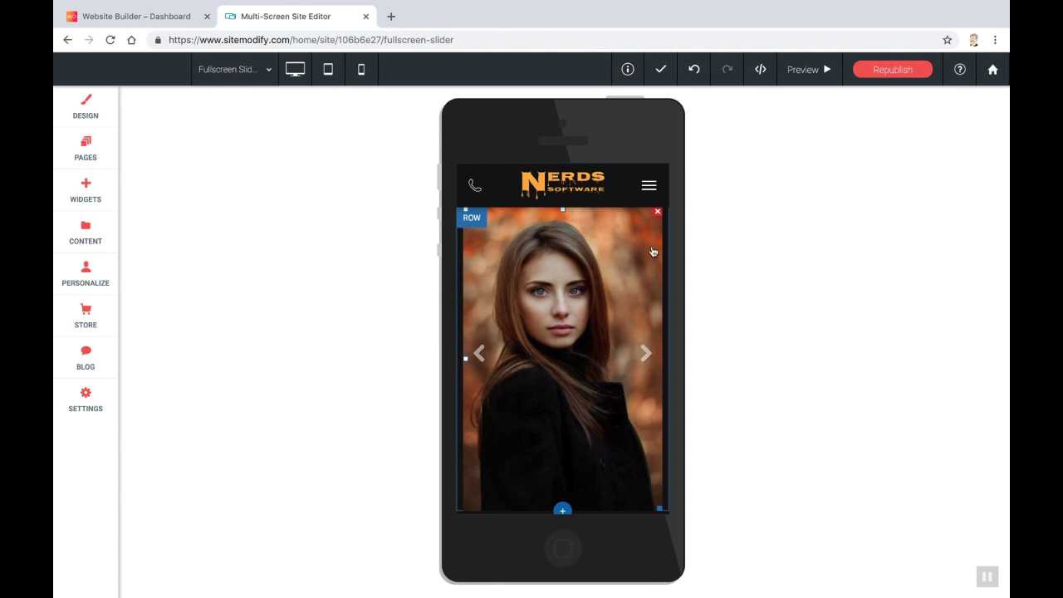
{"action": "left_click", "coordinate": [759, 69]}
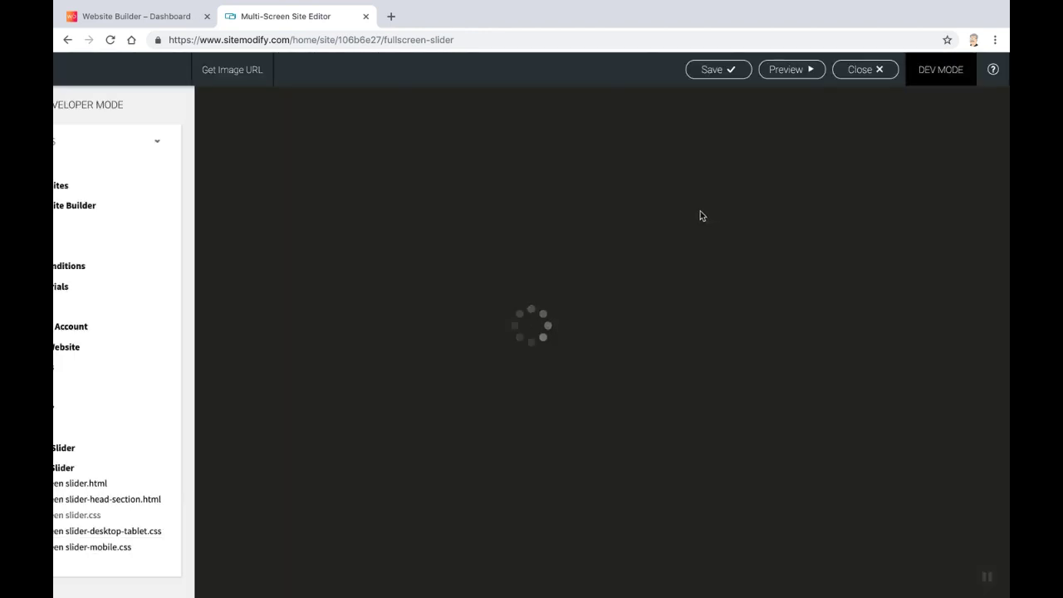
{"action": "scroll", "coordinate": [179, 332], "scroll_direction": "down", "scroll_amount": 2}
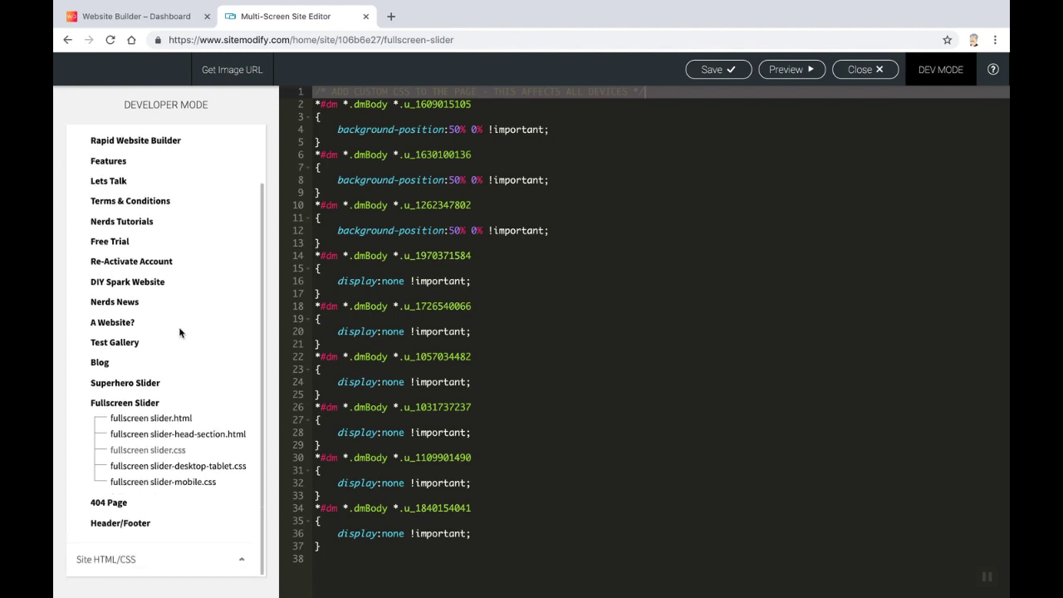
{"action": "left_click", "coordinate": [155, 485]}
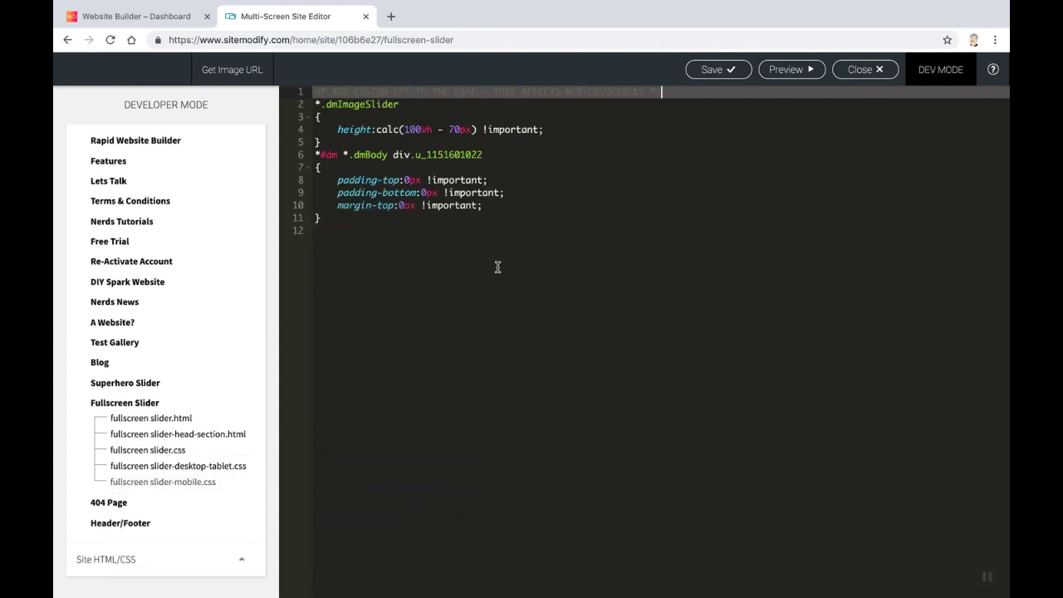
{"action": "left_click_drag", "start_coordinate": [336, 141], "coordinate": [310, 105]}
{"action": "type", "text": "*.dmImageSlider {   /*height:calc(100vh - 70px) !important;*/   /*This will display full screen image minus header height*/   /*height:calc(100vw/1.777777777) !important;*/   /*This will maintain a 16:9 aspect ration*/ }"}
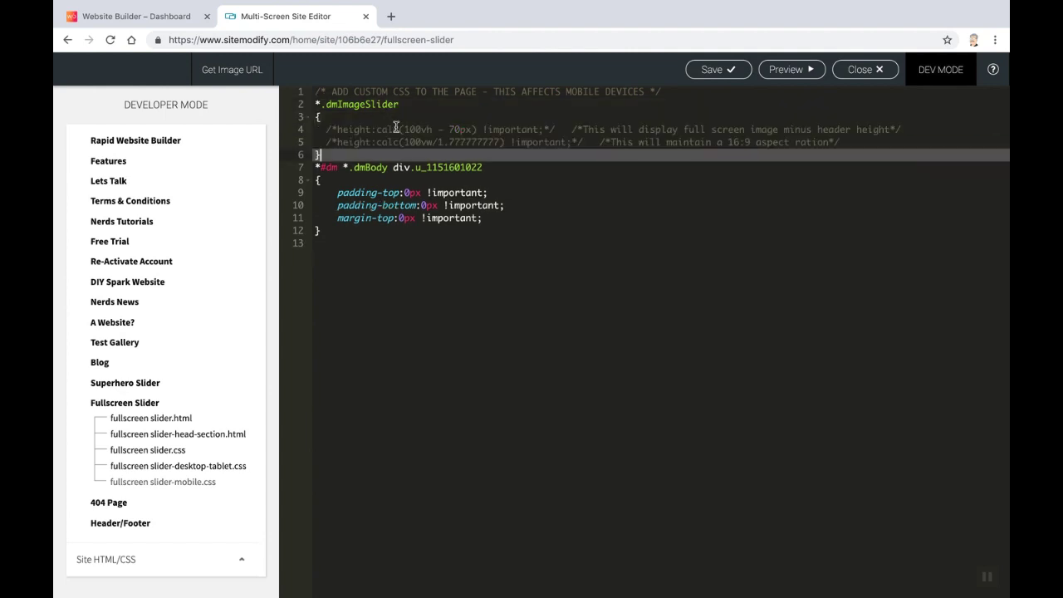
Uncomment the 16:9 line height:calc(100vw/1.777777777) !important in fullscreen slider-mobile.css, save it and close developer mode
{"action": "left_click", "coordinate": [589, 142]}
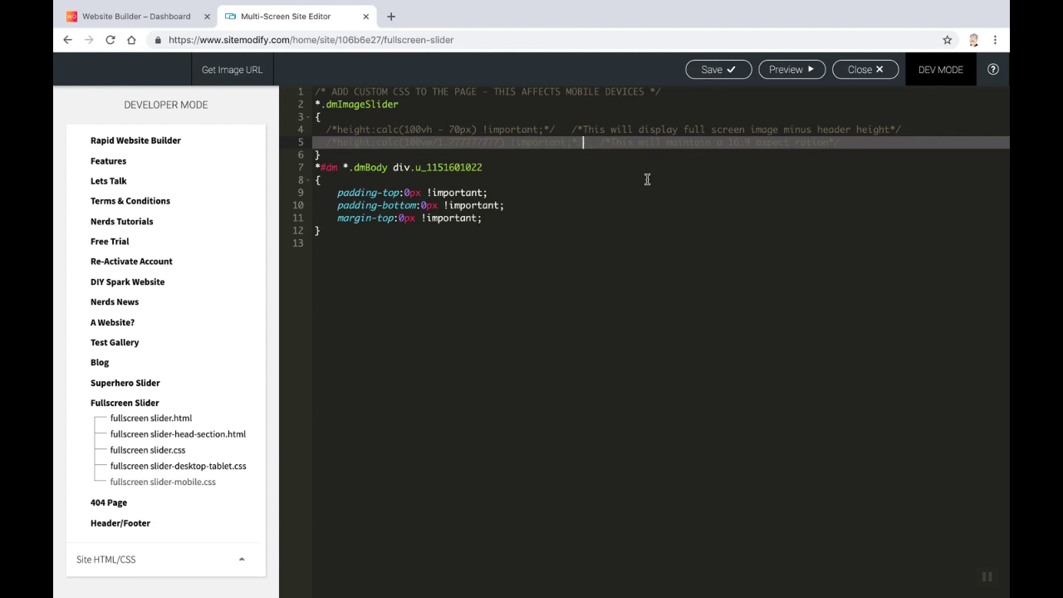
{"action": "key", "text": "BackSpace"}
{"action": "key", "text": "BackSpace"}
{"action": "key", "text": "BackSpace"}
{"action": "key", "text": "BackSpace"}
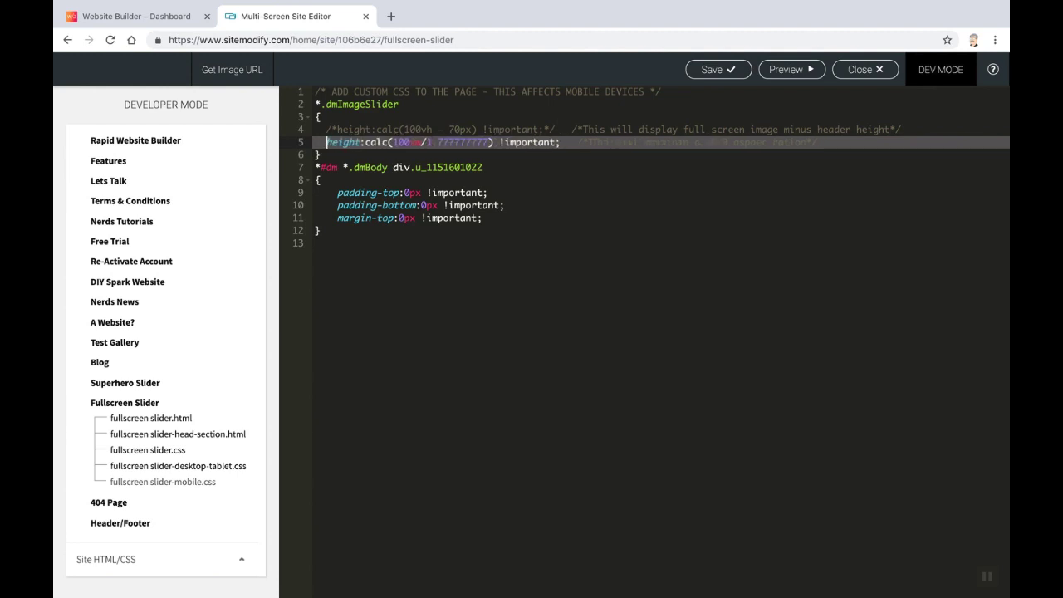
{"action": "left_click", "coordinate": [496, 194]}
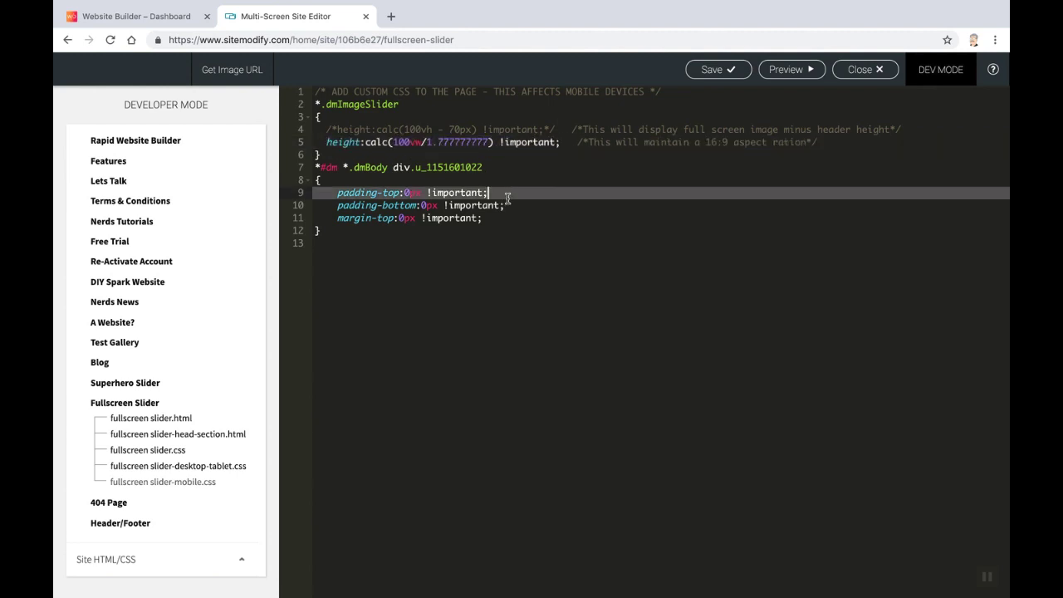
{"action": "left_click", "coordinate": [724, 71]}
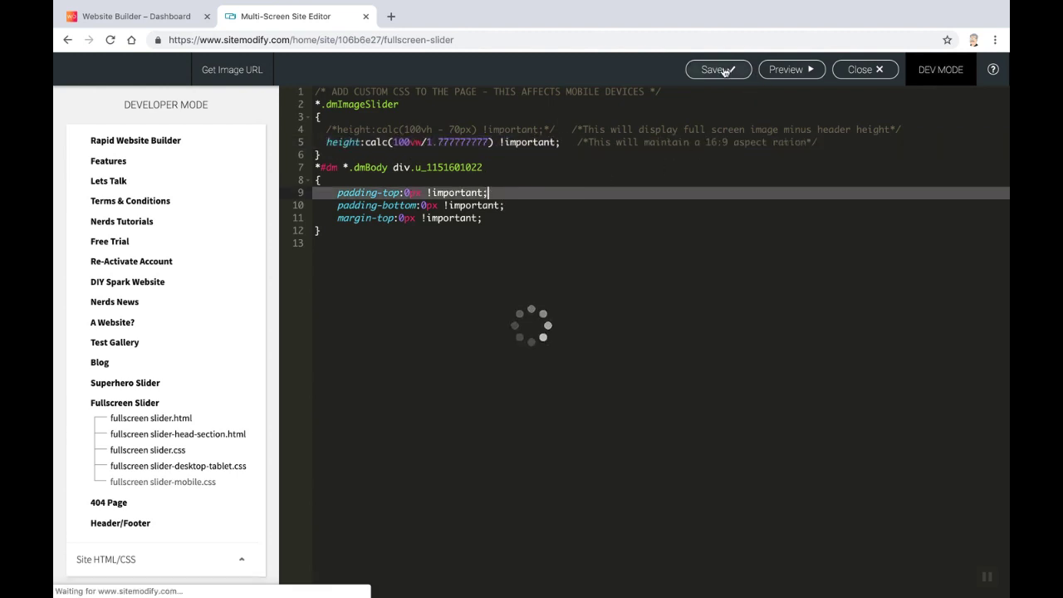
{"action": "left_click", "coordinate": [864, 69]}
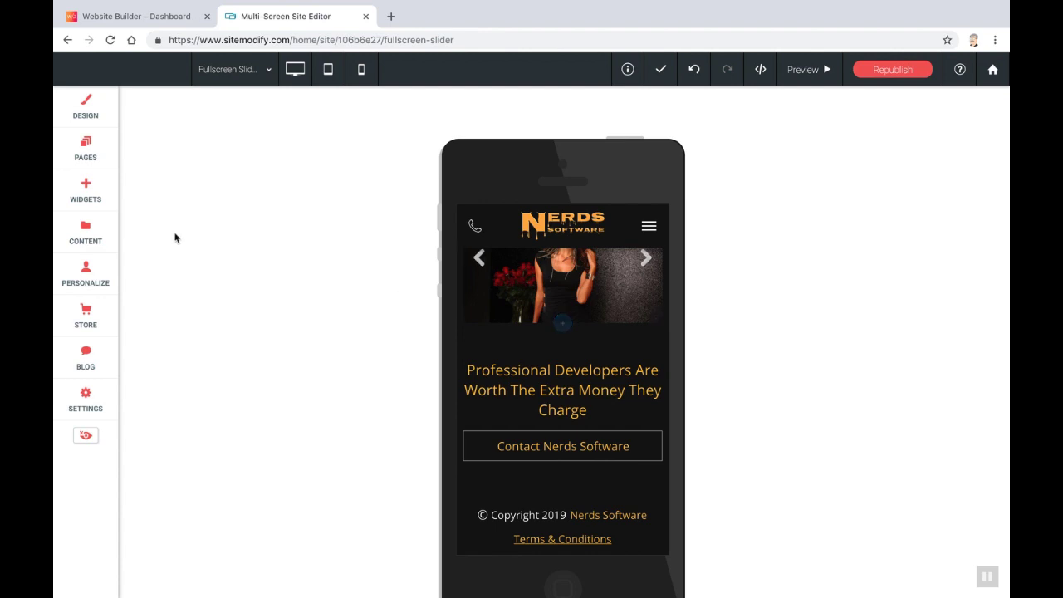
Reload the Fullscreen Slider page through the Superhero Slider page to check the 16:9 slider on mobile
{"action": "left_click", "coordinate": [101, 150]}
{"action": "scroll", "coordinate": [212, 411], "scroll_direction": "down", "scroll_amount": 5}
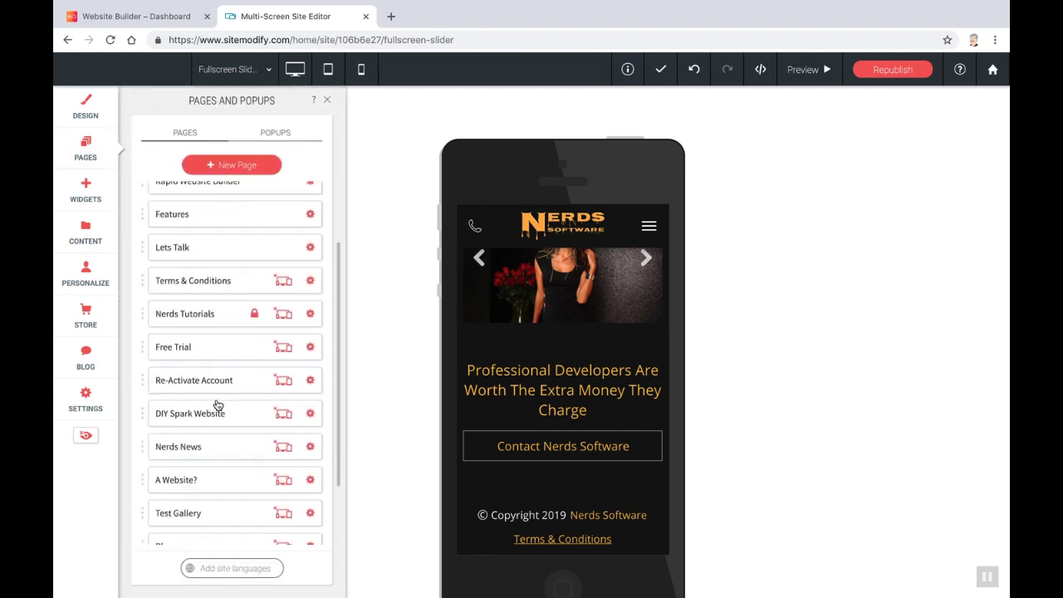
{"action": "left_click", "coordinate": [213, 497]}
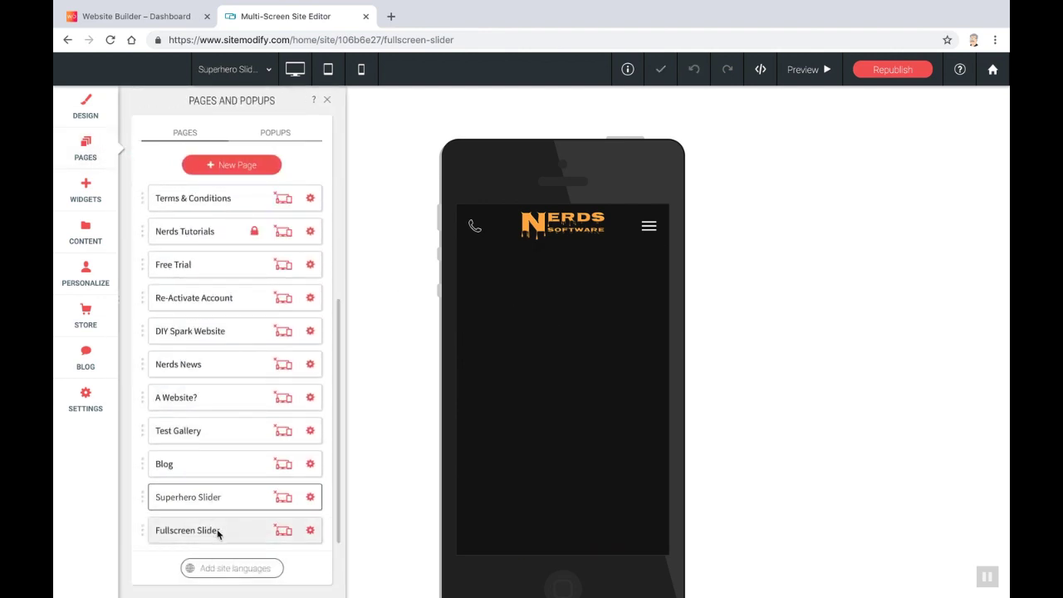
{"action": "left_click", "coordinate": [219, 531]}
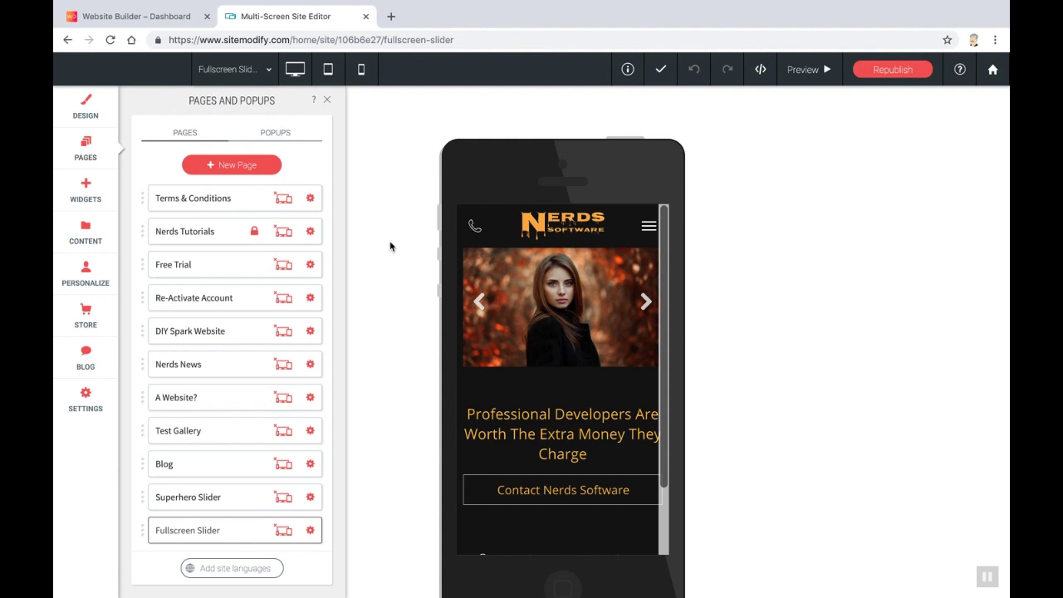
Switch to the desktop layout, close the page list and examine how the slider fills the page
{"action": "left_click", "coordinate": [295, 70]}
{"action": "left_click", "coordinate": [327, 101]}
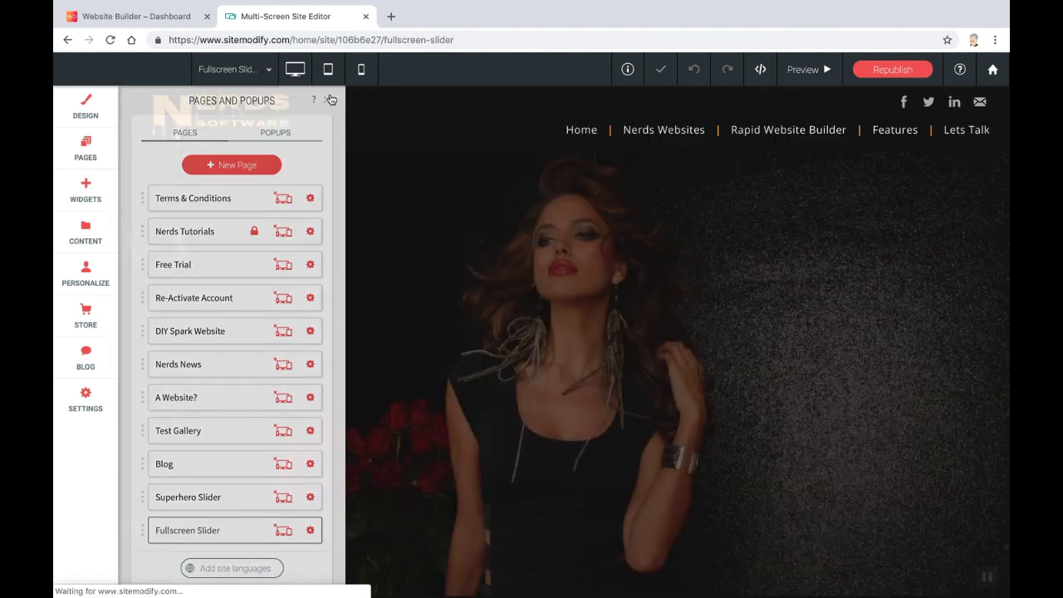
{"action": "scroll", "coordinate": [333, 225], "scroll_direction": "down", "scroll_amount": 3}
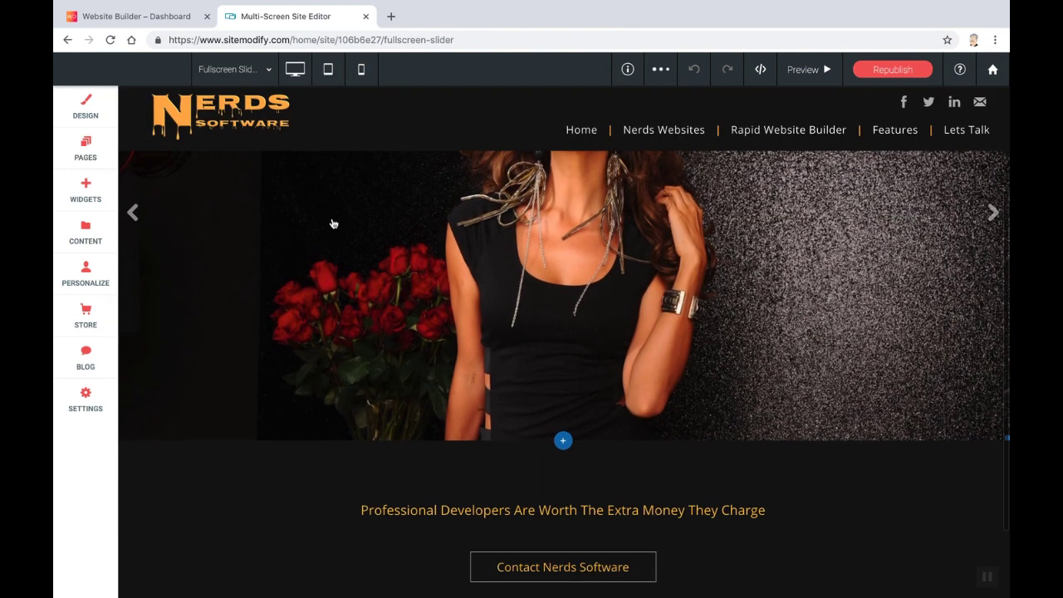
{"action": "scroll", "coordinate": [333, 224], "scroll_direction": "up", "scroll_amount": 3}
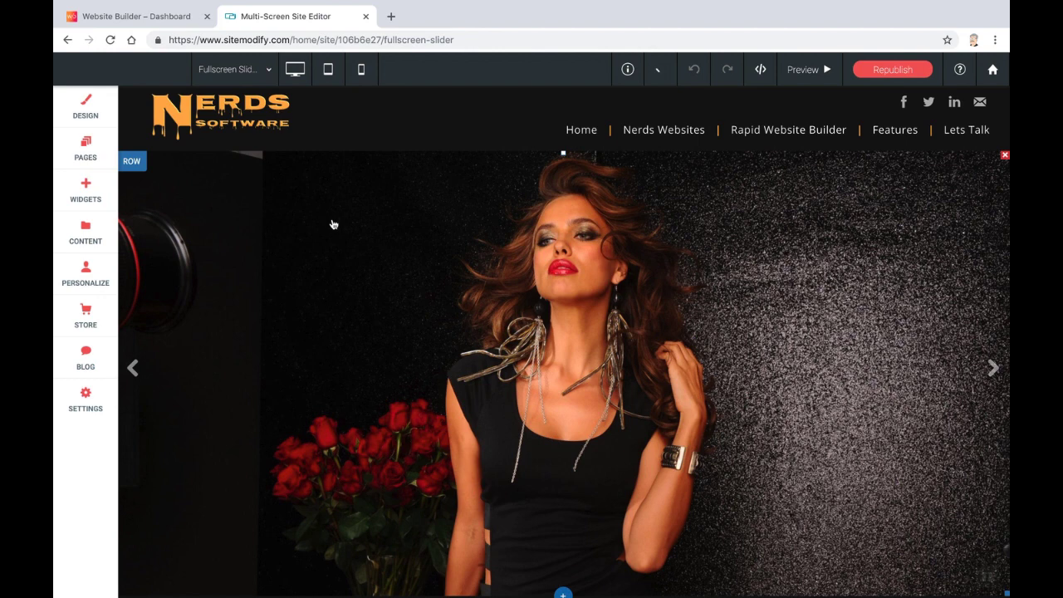